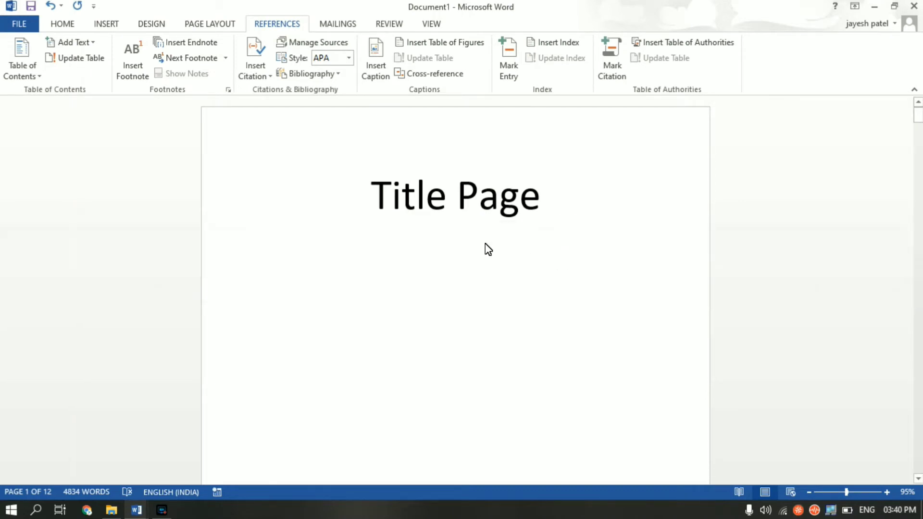
- Scroll through the document to find the 'Chapter 1: How to start a business' line
scroll(488, 249, down, 5)
scroll(488, 249, down, 20)
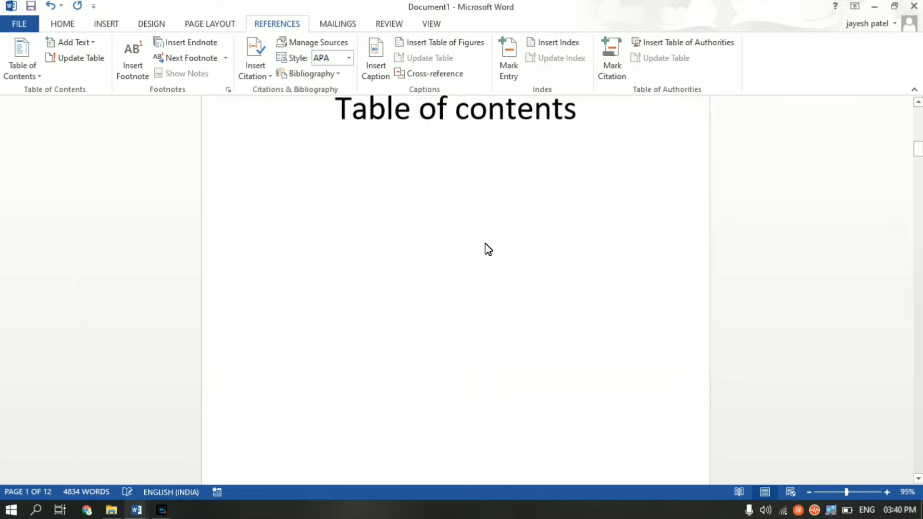
scroll(488, 249, down, 15)
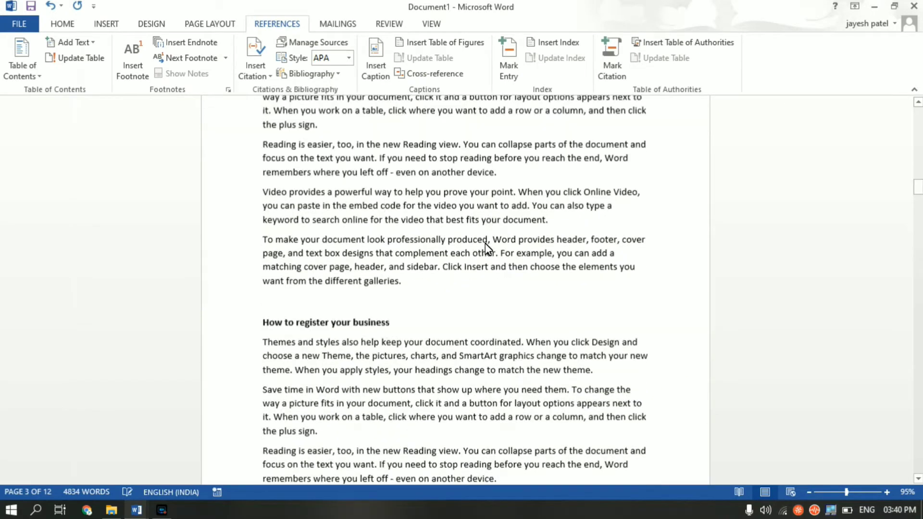
scroll(488, 249, up, 12)
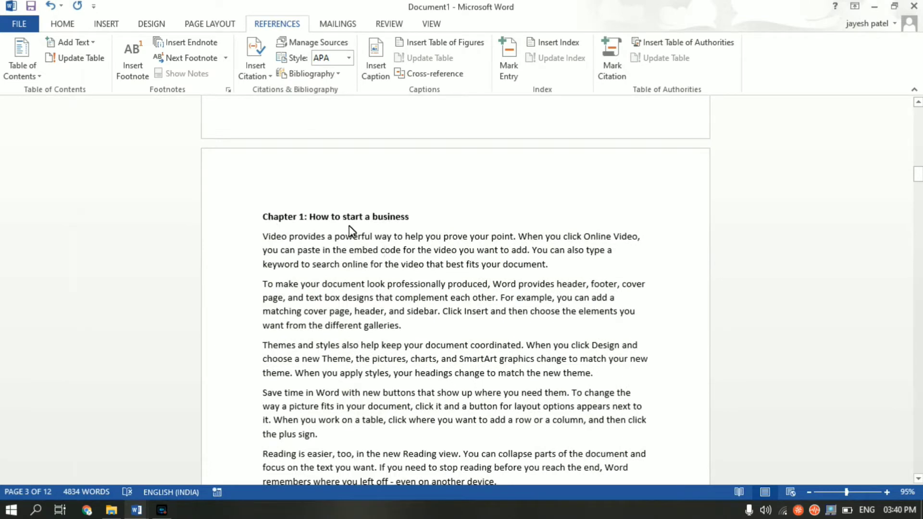
scroll(380, 219, down, 12)
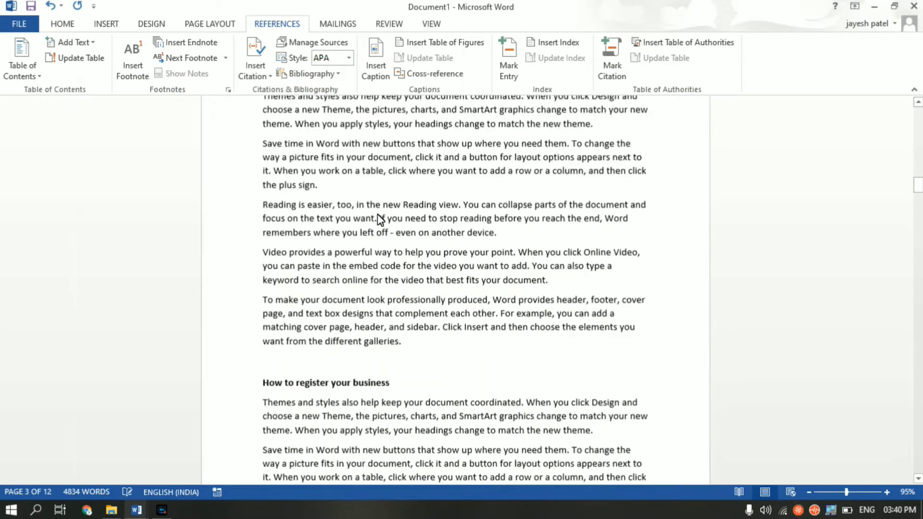
scroll(380, 219, up, 10)
scroll(380, 219, down, 6)
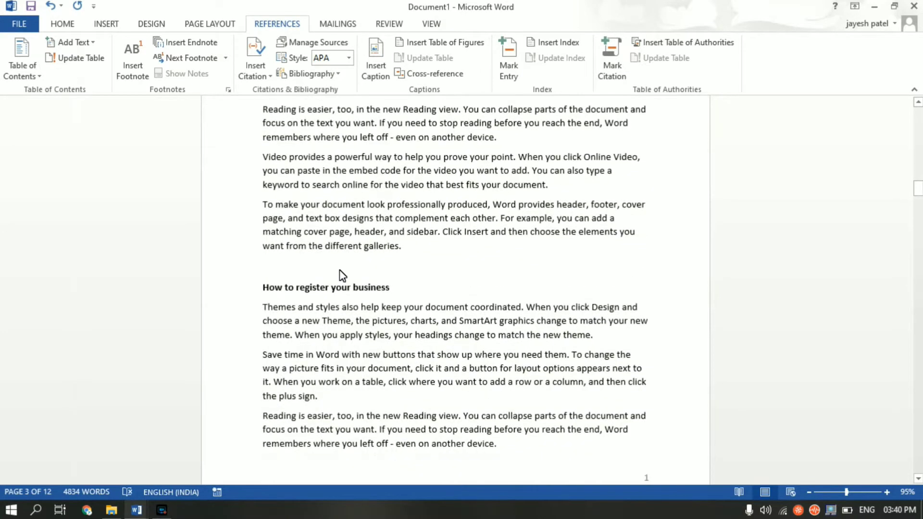
scroll(529, 294, down, 8)
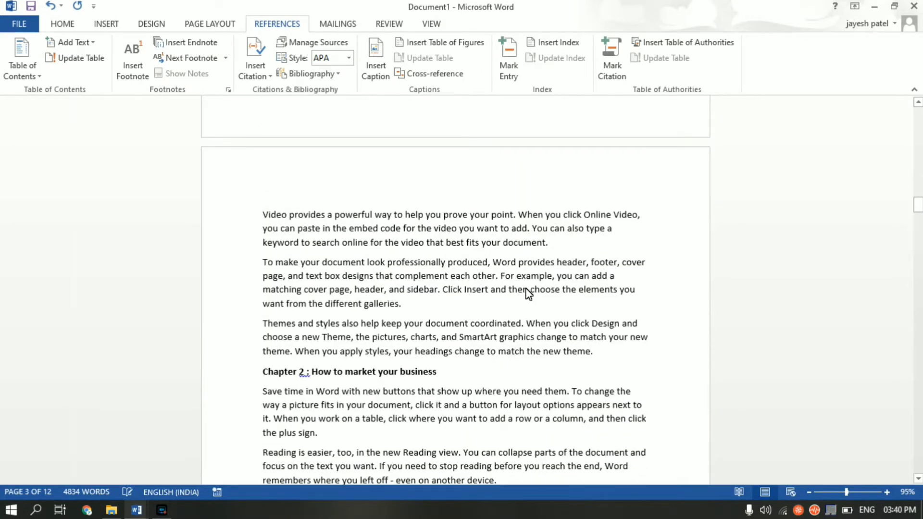
scroll(529, 293, down, 10)
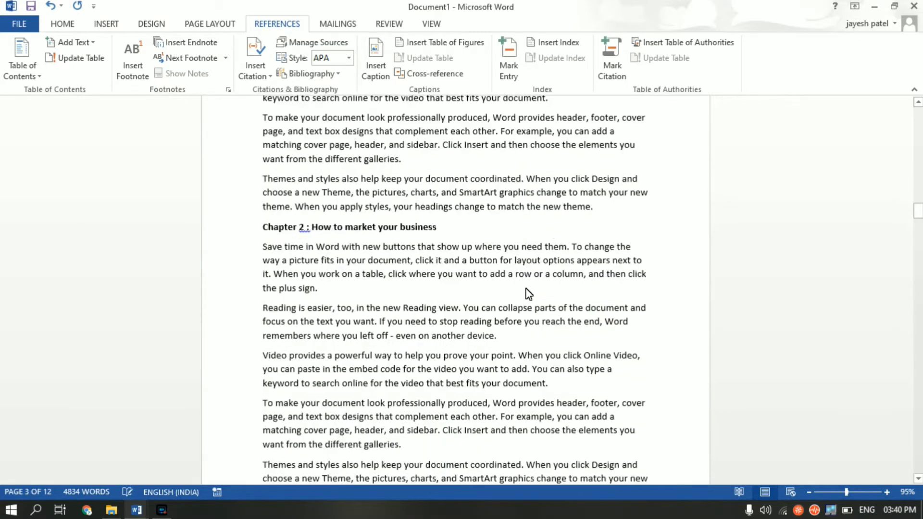
scroll(529, 293, down, 1)
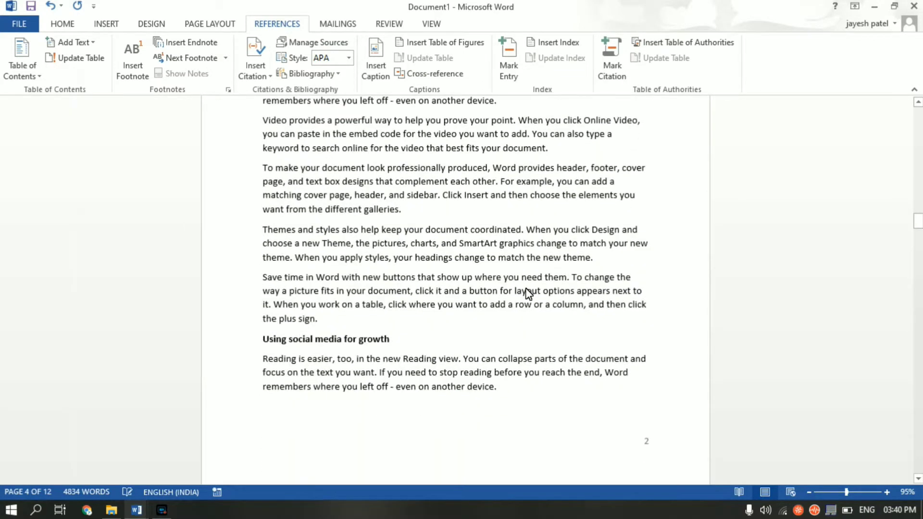
scroll(529, 293, down, 10)
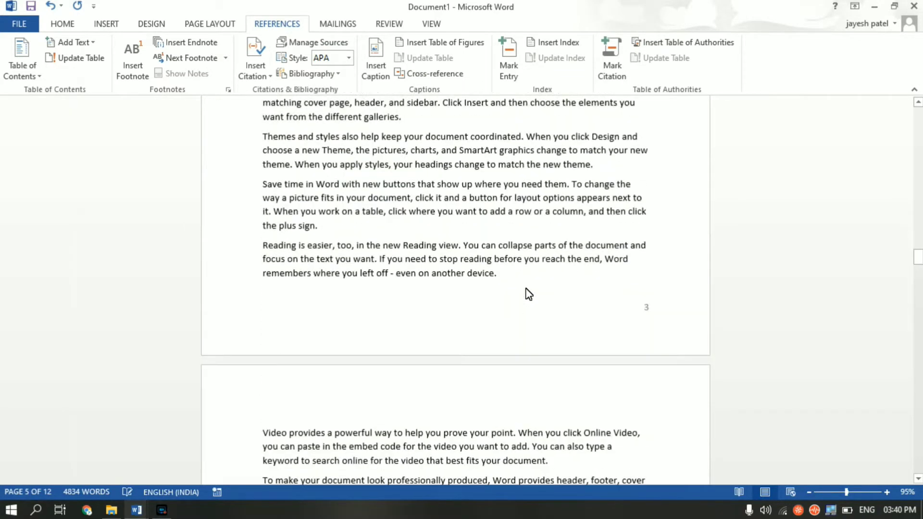
scroll(529, 294, down, 6)
scroll(529, 294, down, 5)
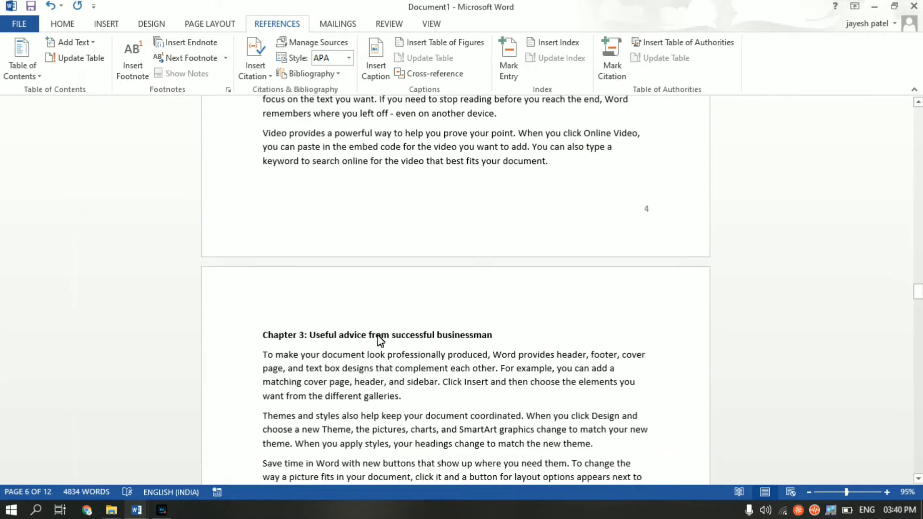
scroll(380, 339, down, 6)
scroll(380, 339, down, 3)
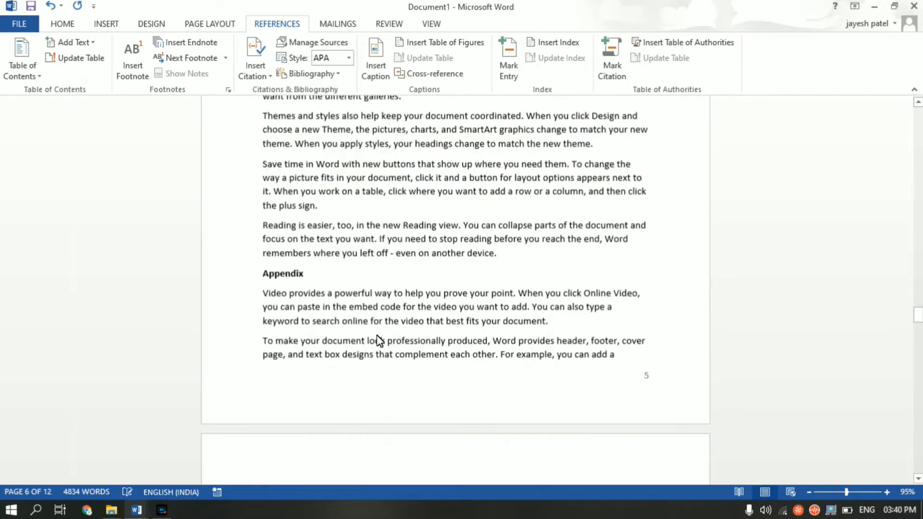
scroll(299, 282, up, 10)
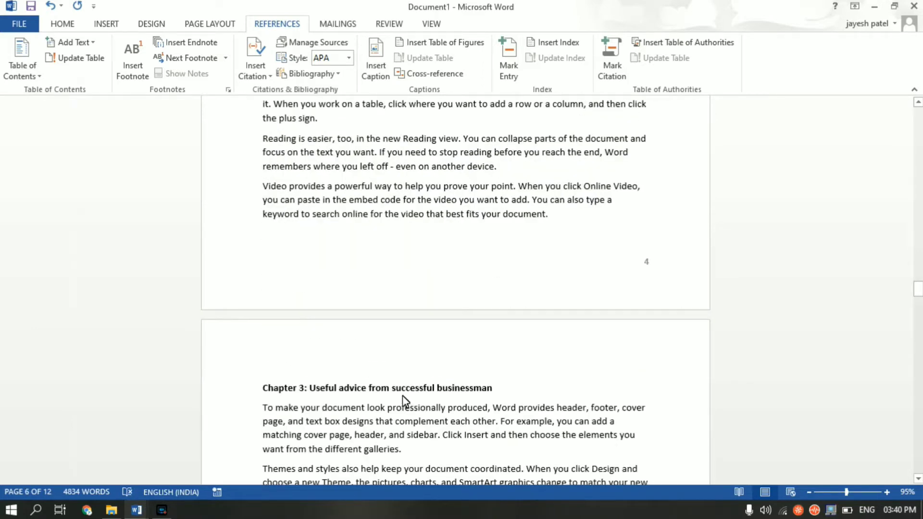
scroll(402, 396, up, 15)
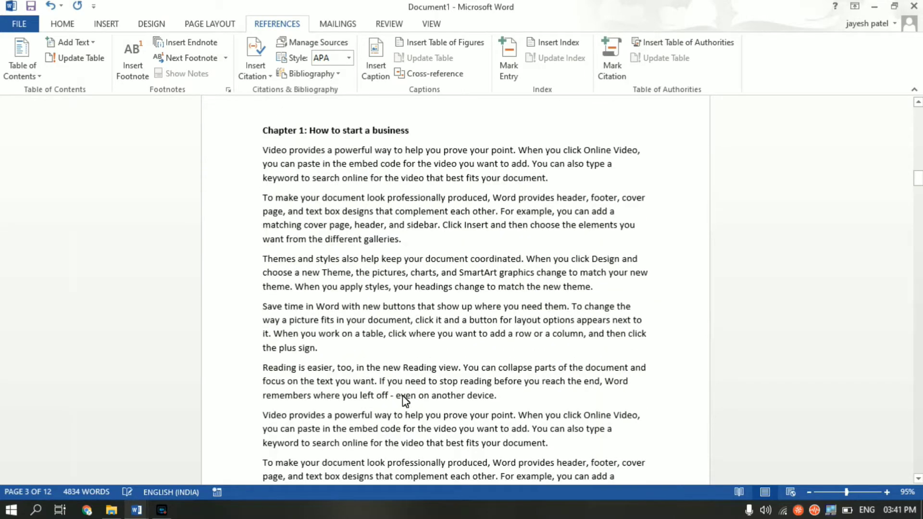
scroll(402, 401, up, 5)
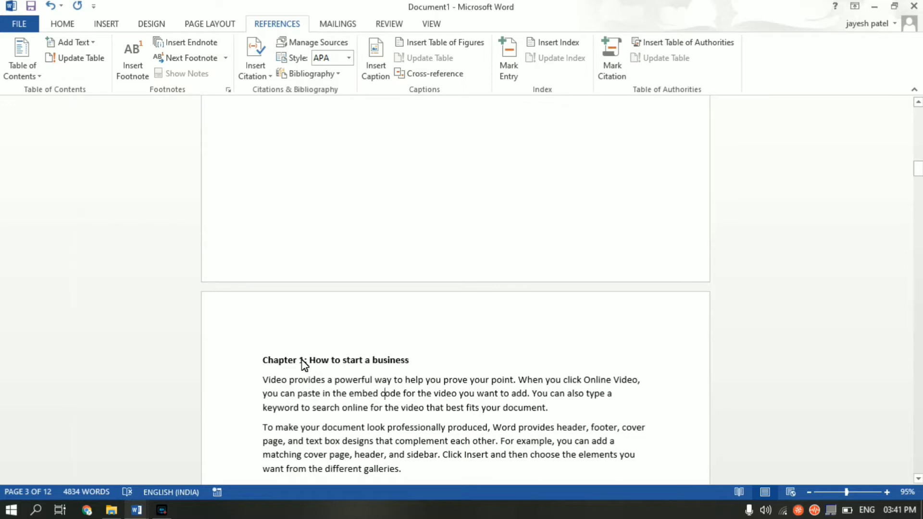
scroll(304, 365, up, 15)
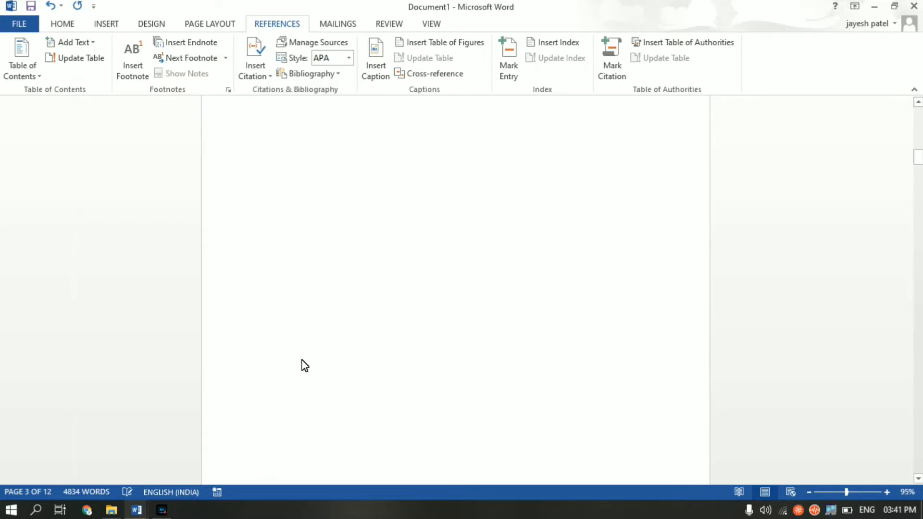
scroll(304, 366, down, 15)
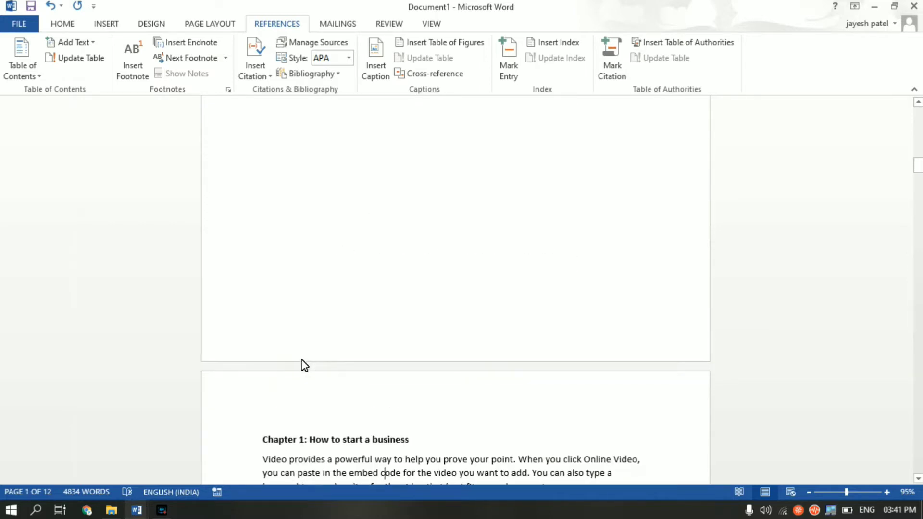
- Style 'Chapter 1: How to start a business' as Heading 1, then reselect the heading
triple_click(281, 441)
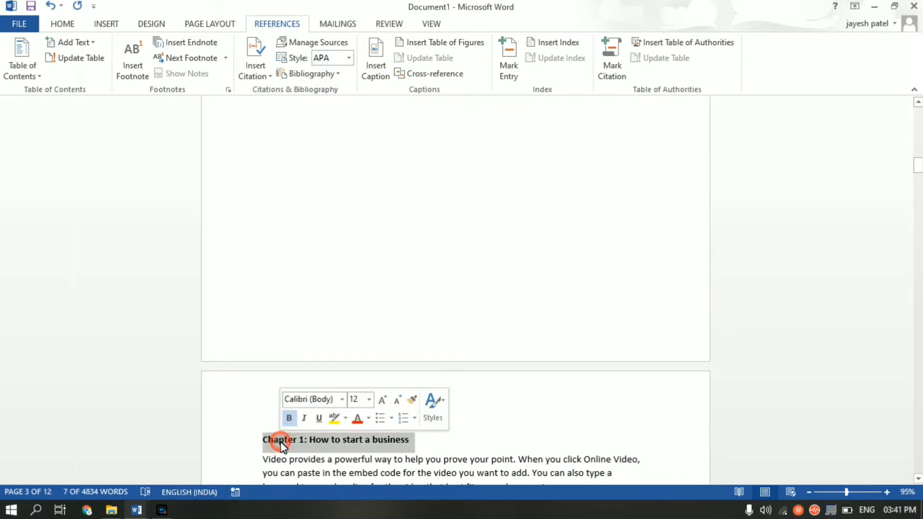
scroll(284, 446, down, 1)
scroll(283, 447, down, 1)
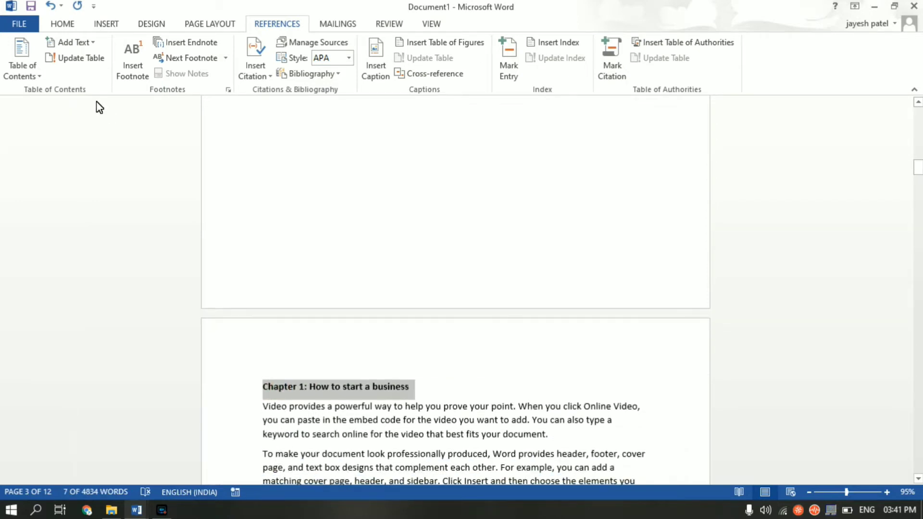
click(62, 24)
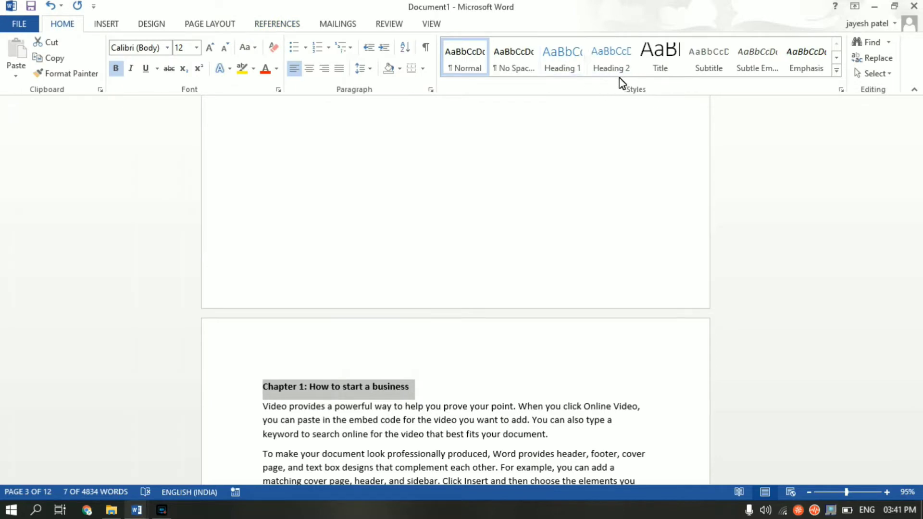
click(583, 73)
click(396, 408)
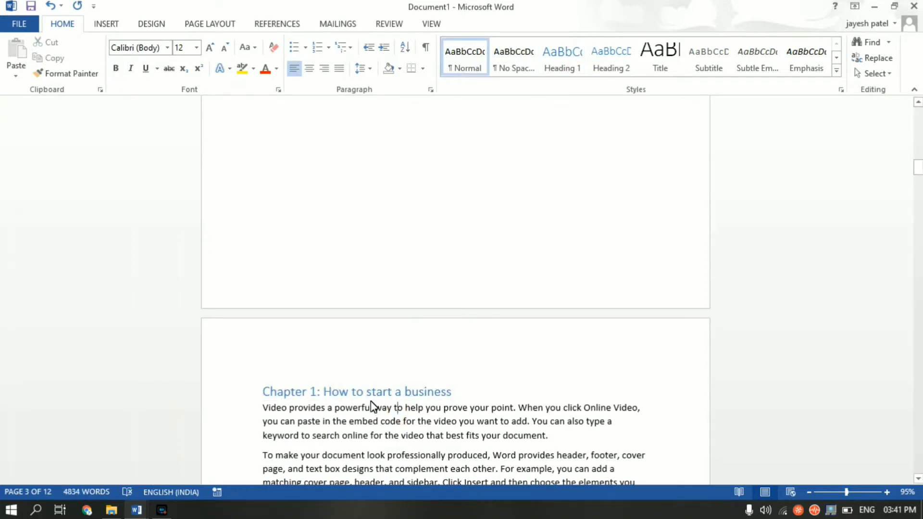
double_click(361, 390)
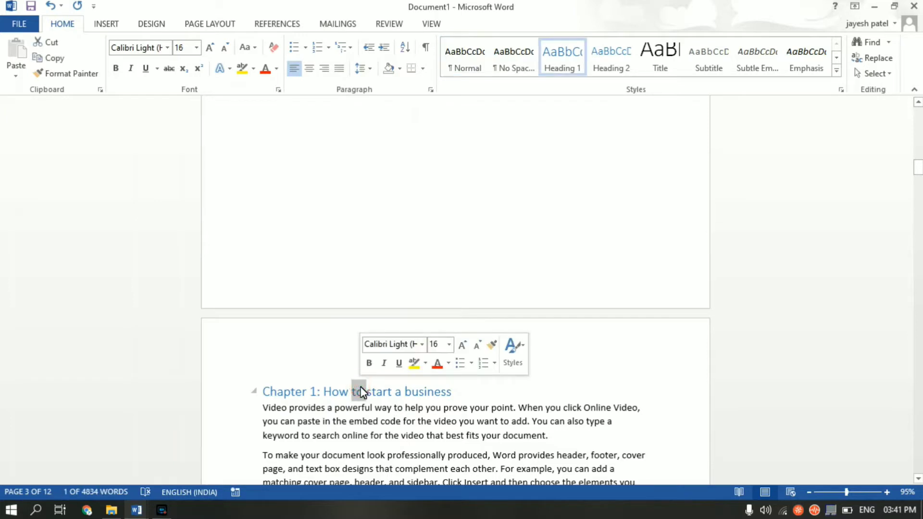
triple_click(360, 391)
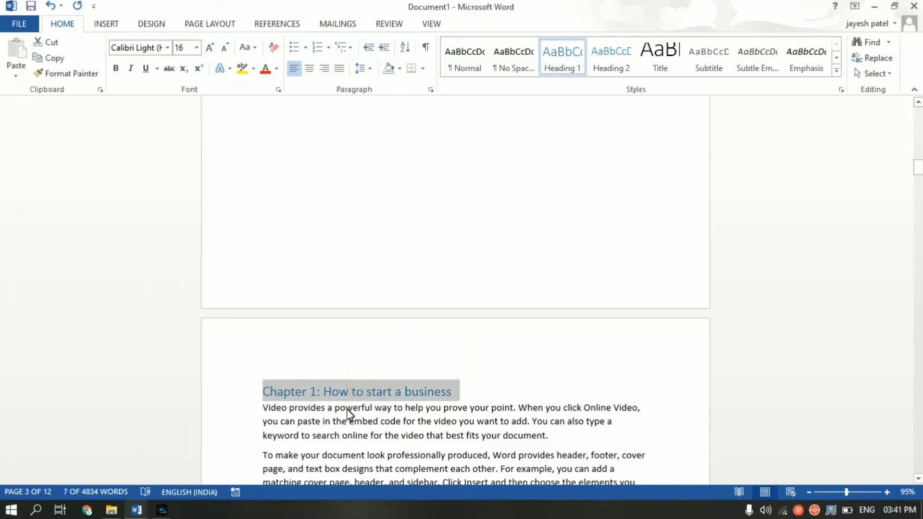
- Modify the Heading 1 style to Times New Roman, bold, underlined and black
right_click(564, 65)
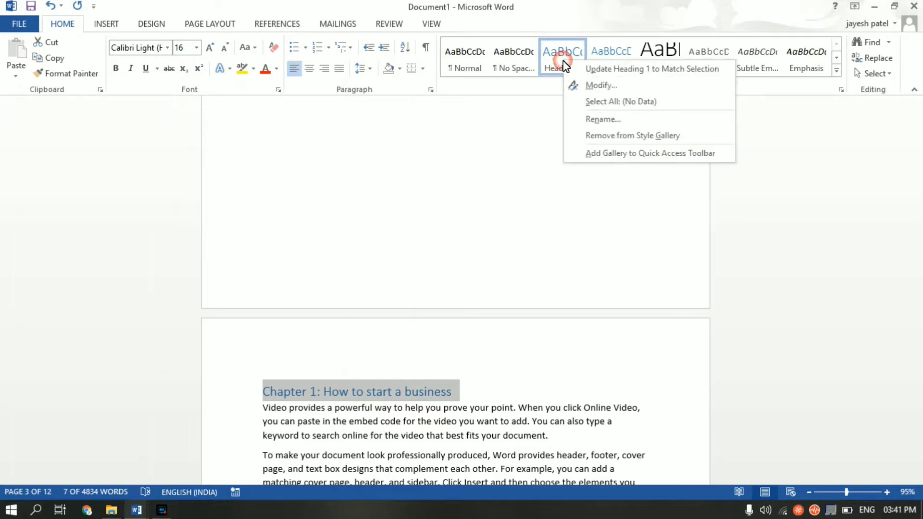
click(587, 86)
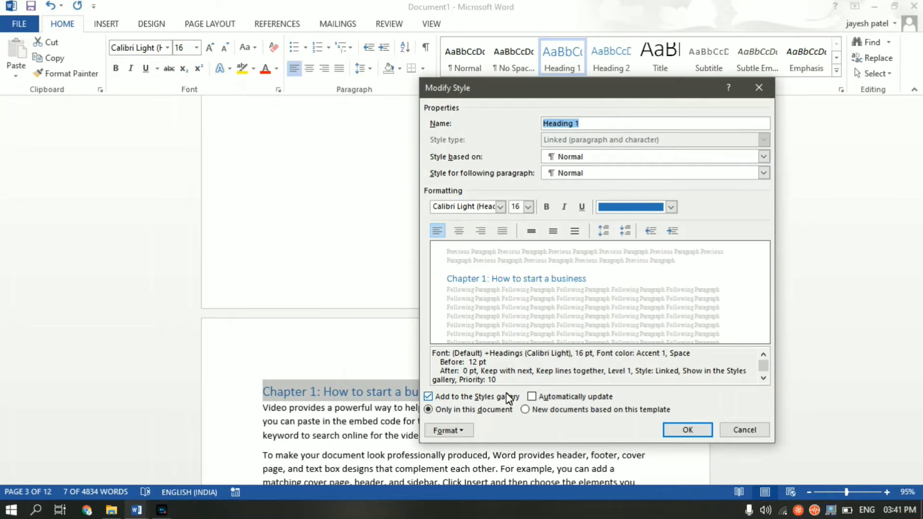
click(500, 206)
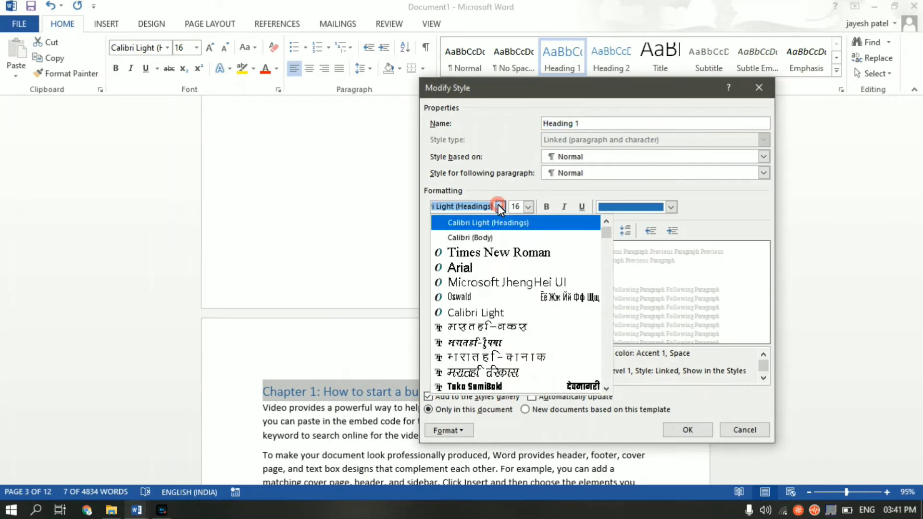
click(498, 256)
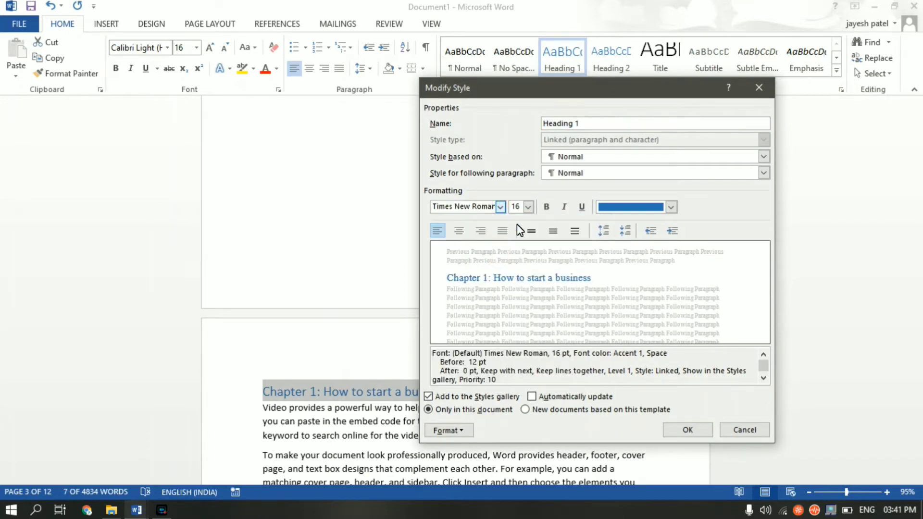
click(546, 207)
click(582, 207)
click(671, 207)
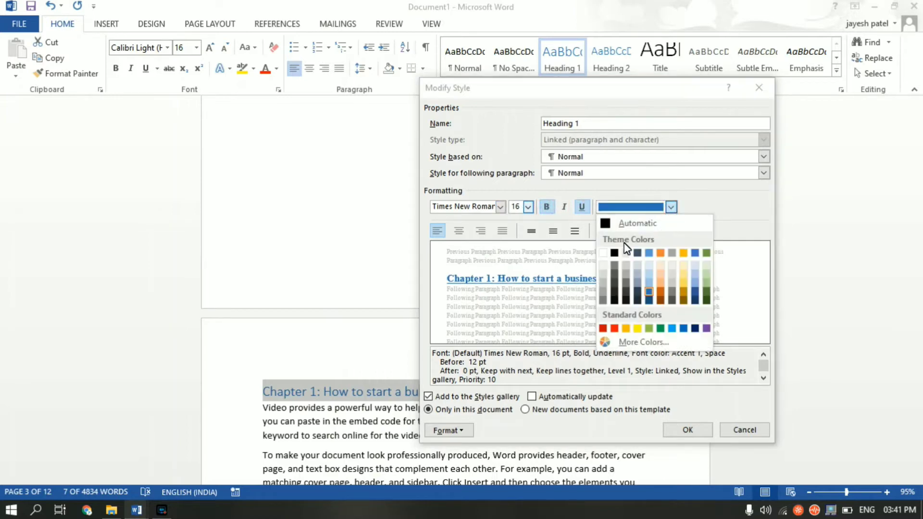
click(614, 254)
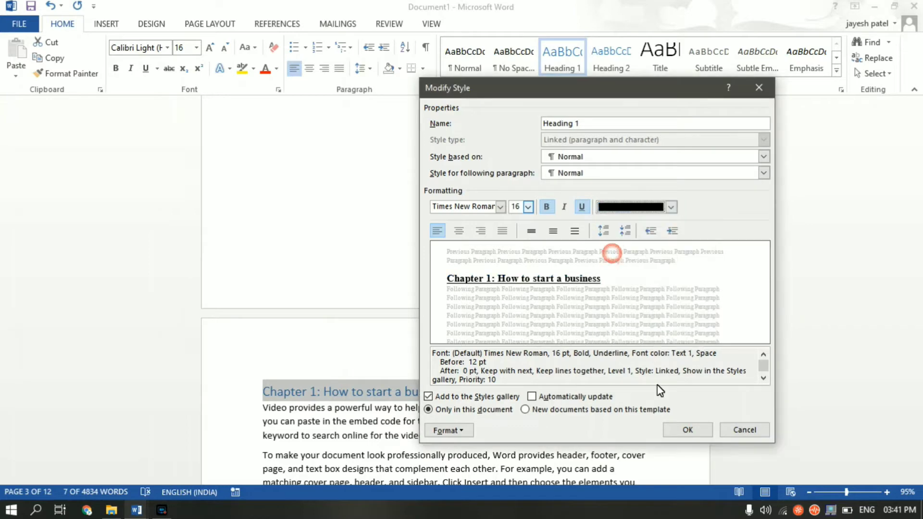
click(685, 432)
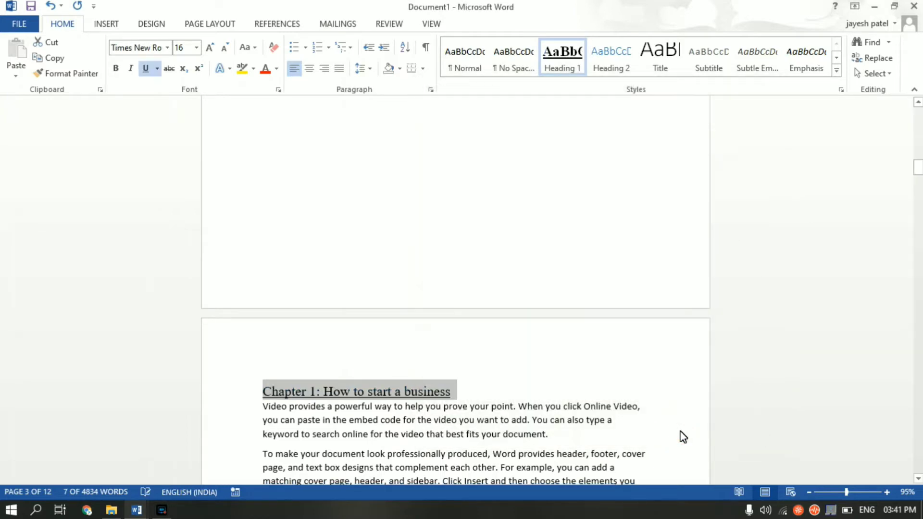
click(479, 394)
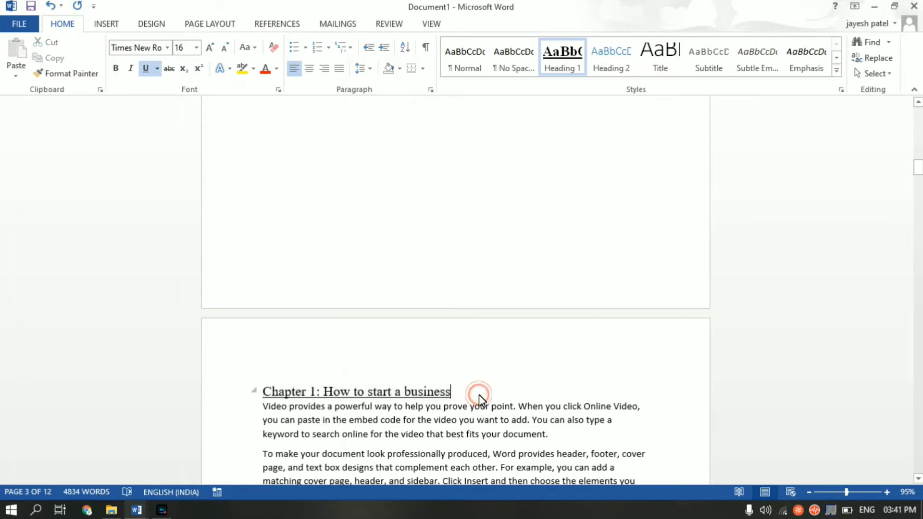
- Apply Heading 2 to the 'How to register your business' subheading
scroll(429, 401, down, 2)
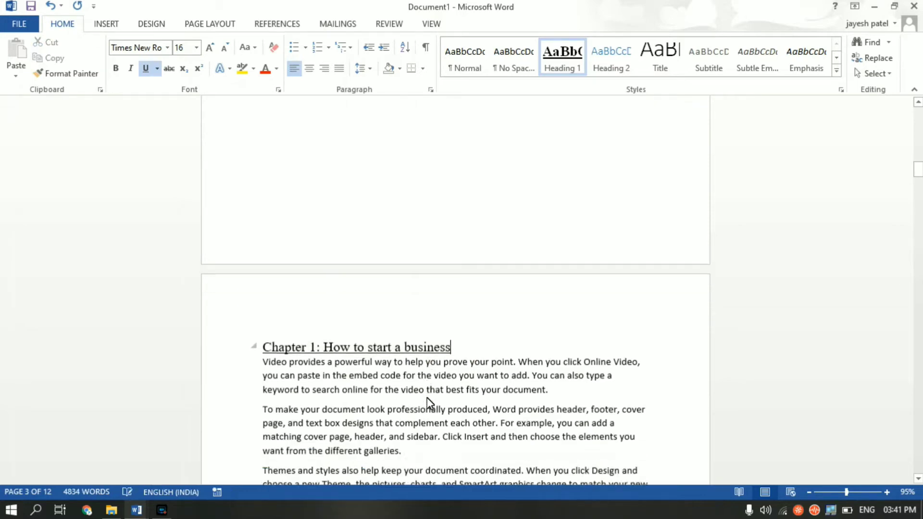
scroll(430, 401, down, 15)
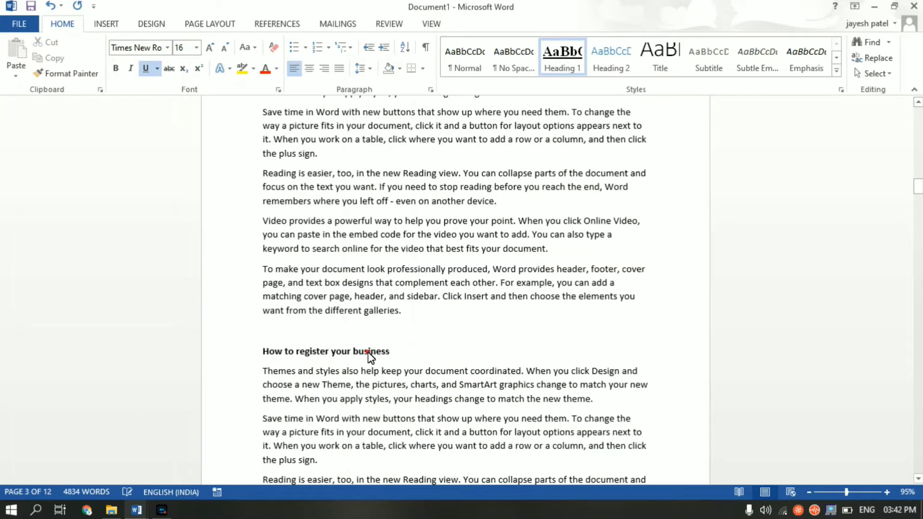
triple_click(370, 356)
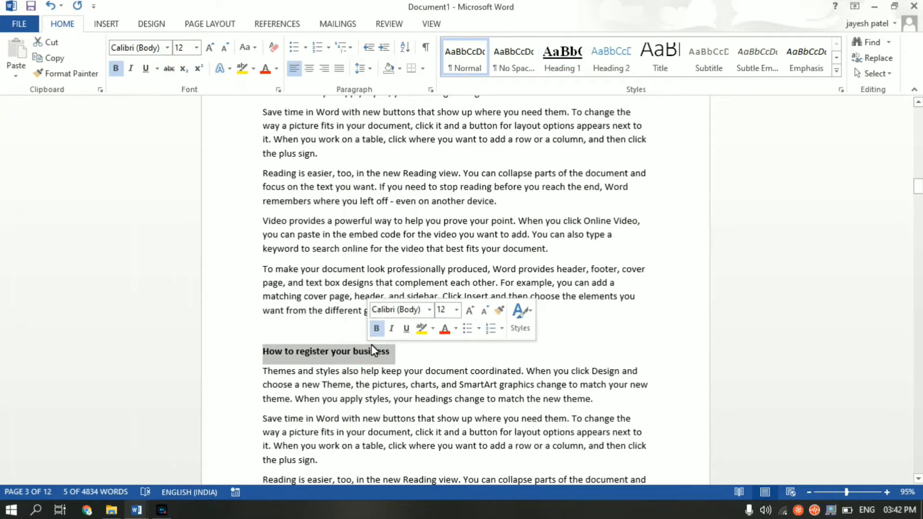
click(609, 68)
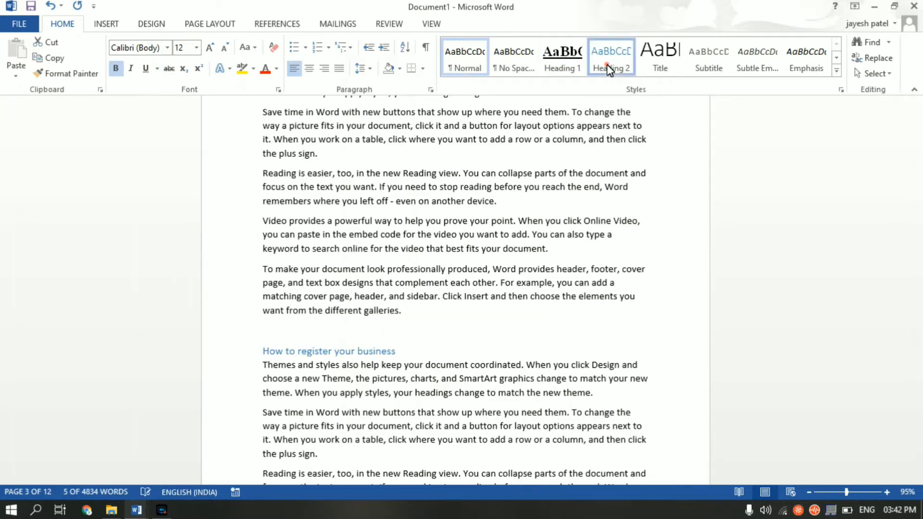
click(469, 223)
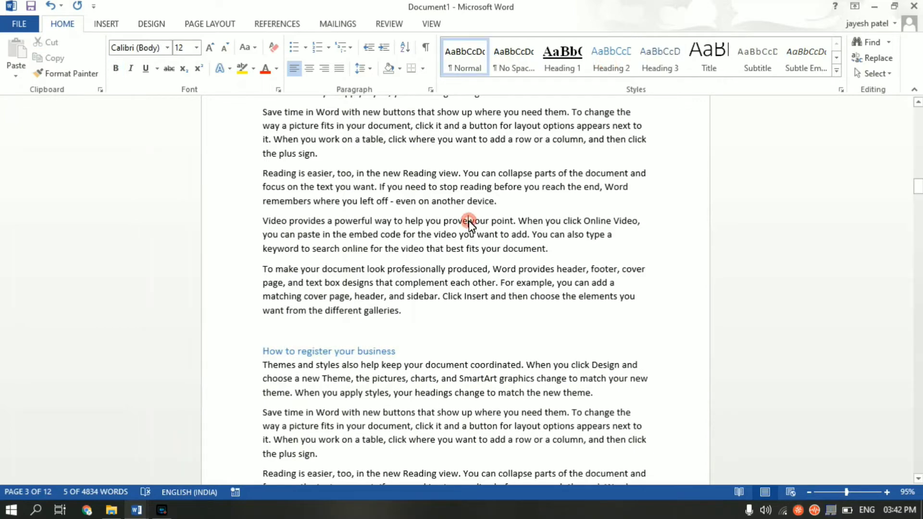
scroll(442, 229, up, 10)
scroll(416, 238, down, 6)
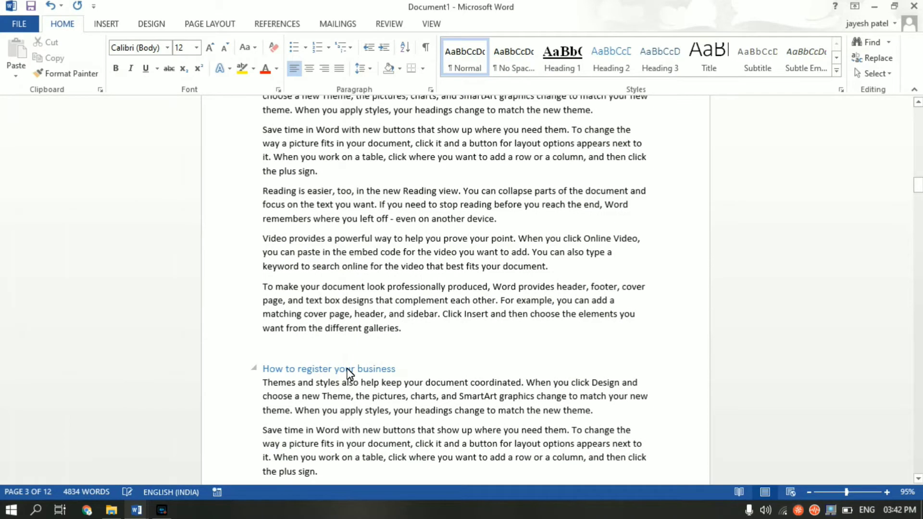
scroll(348, 373, down, 9)
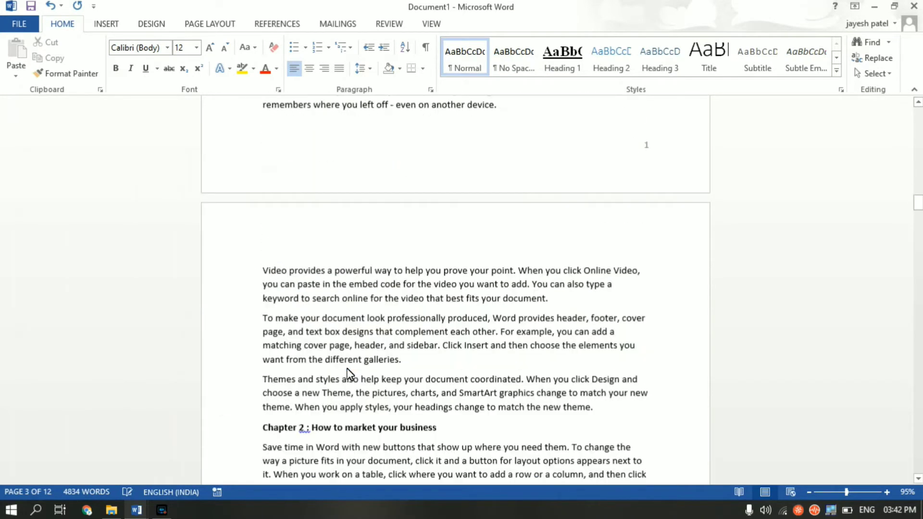
scroll(348, 373, down, 2)
- Apply the redefined Heading 1 style to 'Chapter 2 : How to market your business'
click(510, 247)
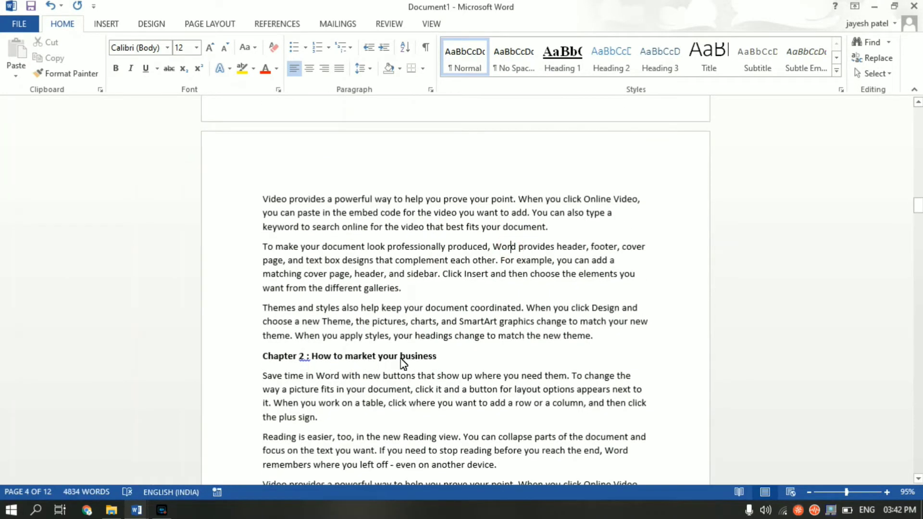
triple_click(385, 358)
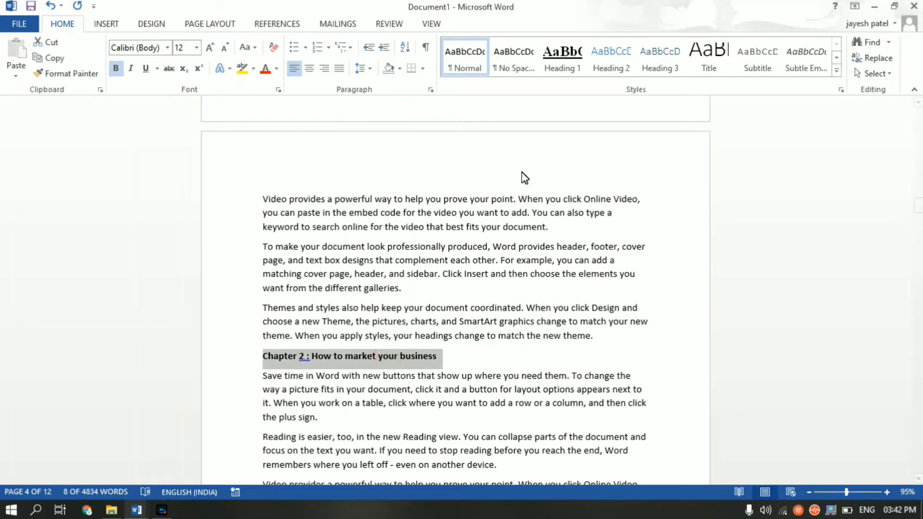
click(556, 70)
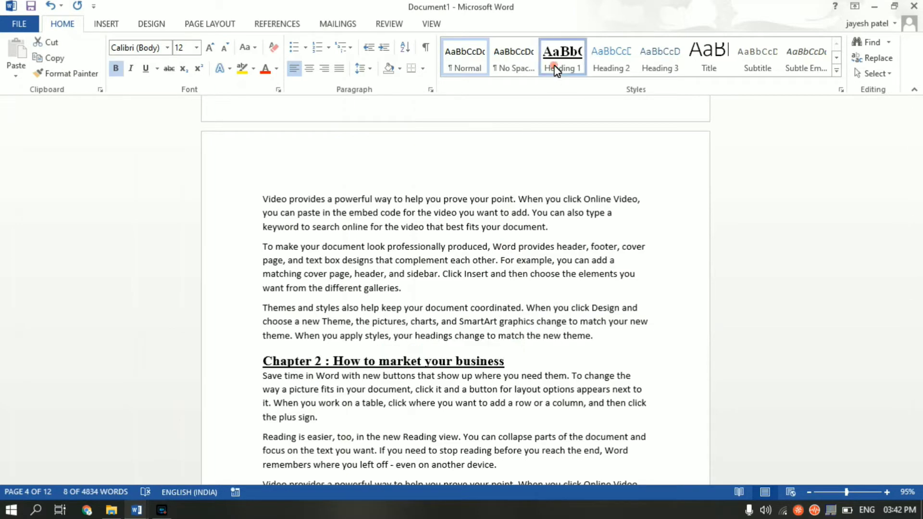
scroll(485, 310, up, 8)
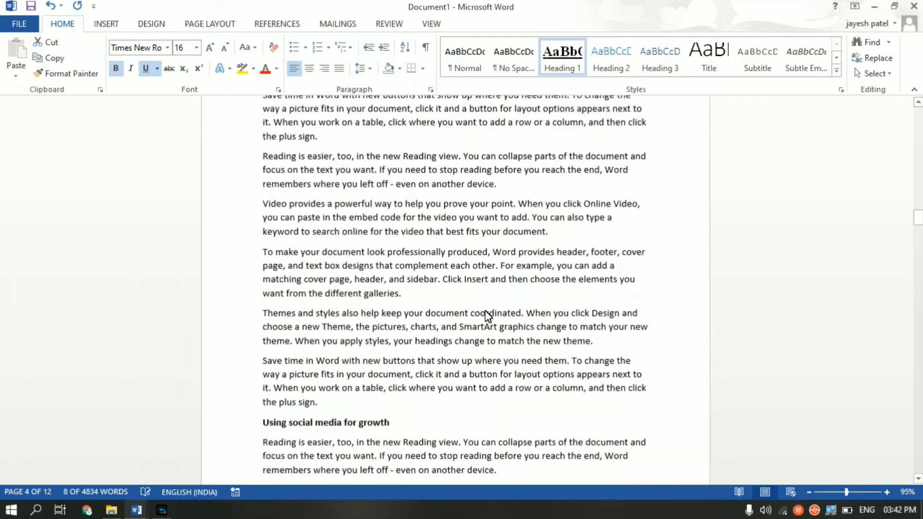
- Make 'Using social media for growth' and 'How to not overuse social media' Heading 2
triple_click(350, 340)
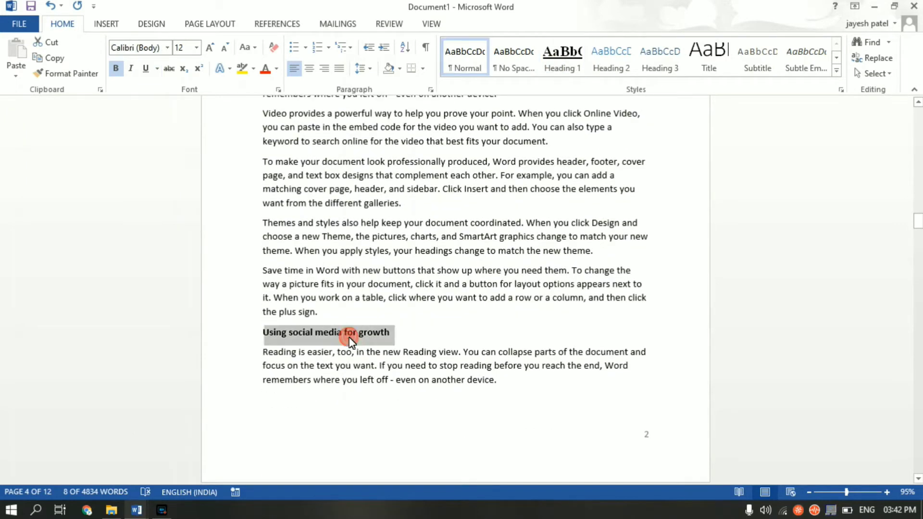
click(613, 73)
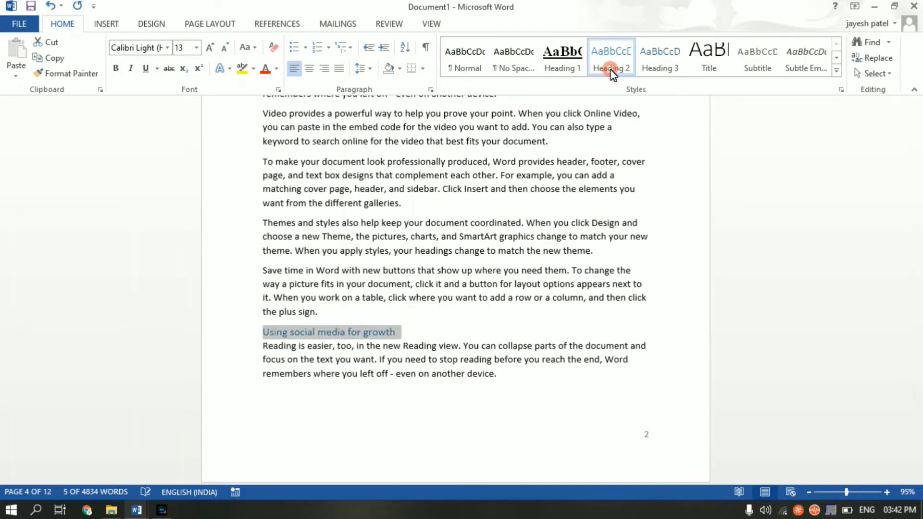
scroll(519, 289, down, 5)
scroll(519, 290, down, 1)
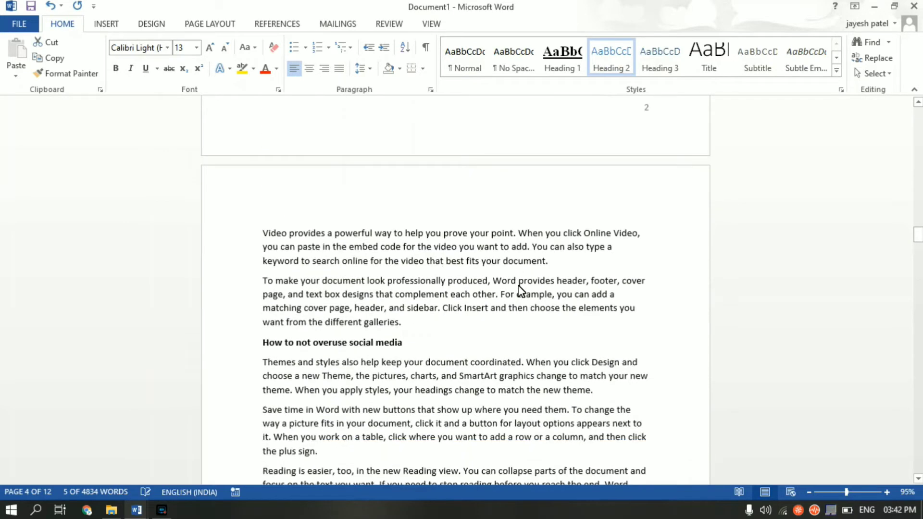
triple_click(302, 349)
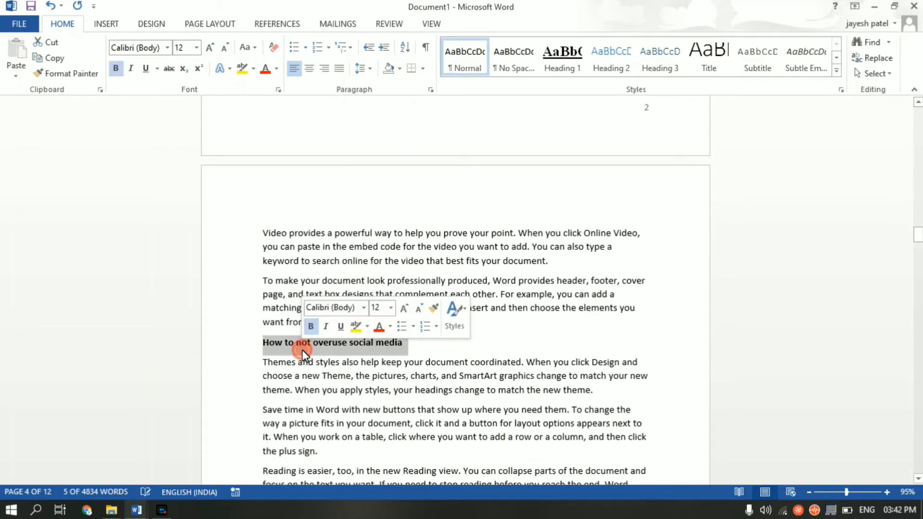
click(610, 71)
- Make 'Best social media for your business' a Heading 3 and scroll to the Chapter 3 heading
scroll(534, 243, down, 7)
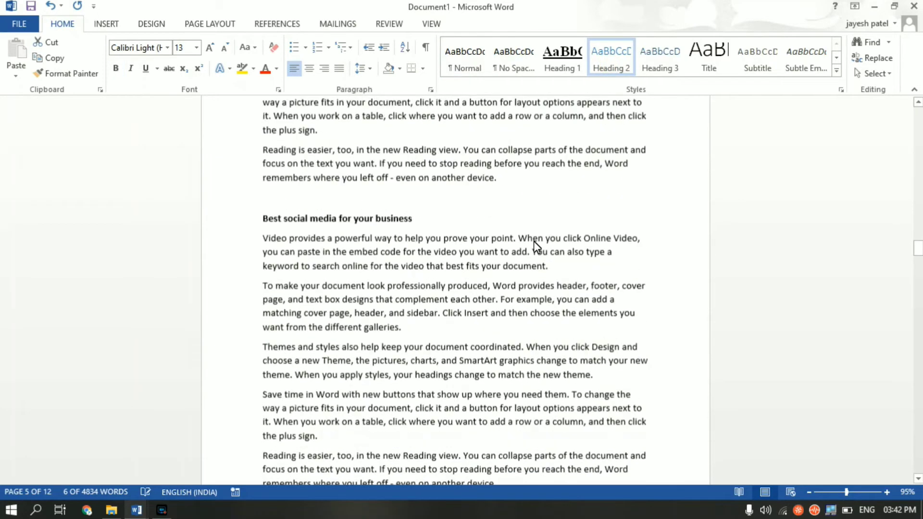
triple_click(356, 219)
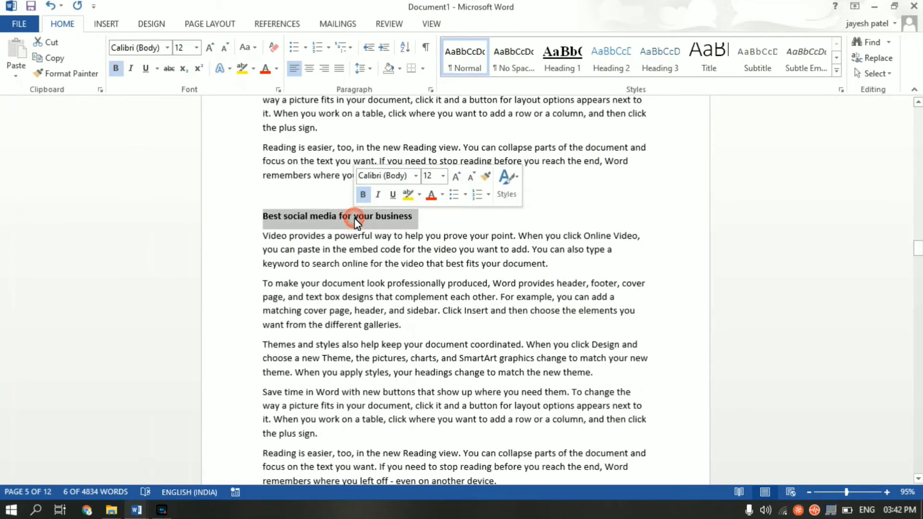
click(673, 58)
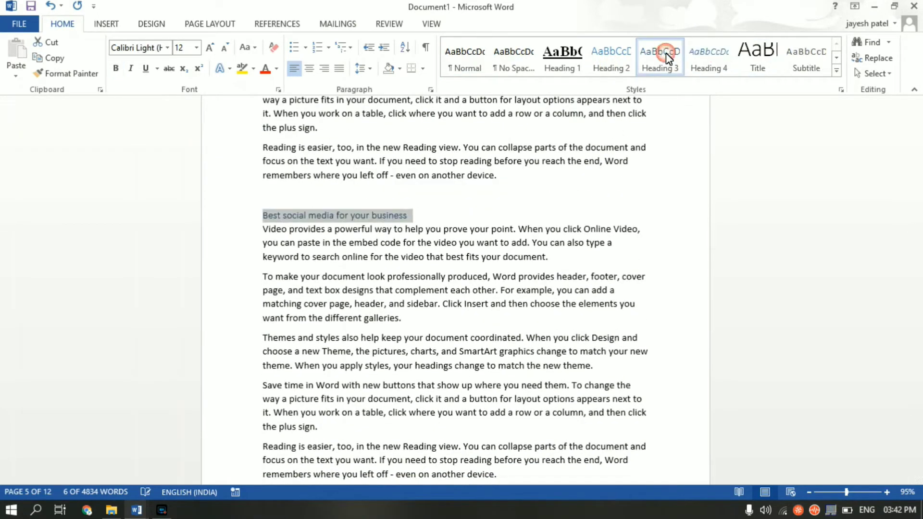
click(583, 235)
scroll(582, 235, down, 10)
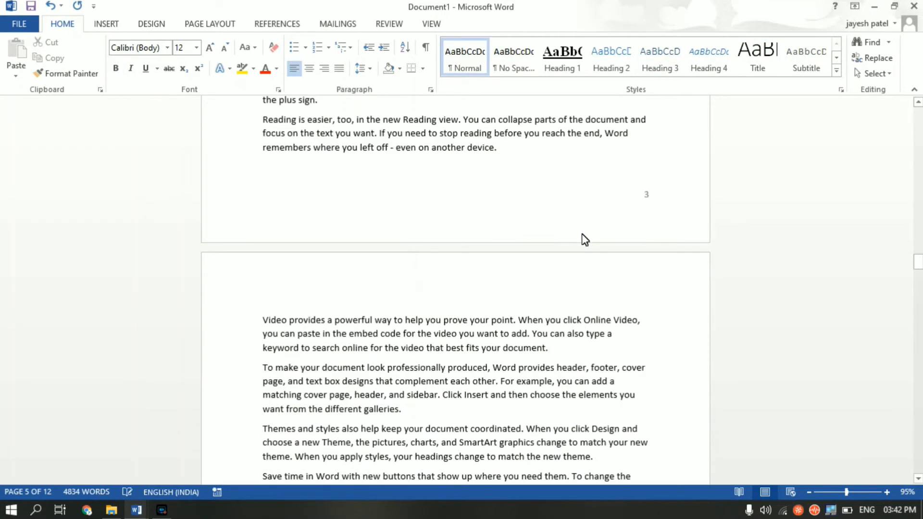
scroll(583, 238, down, 7)
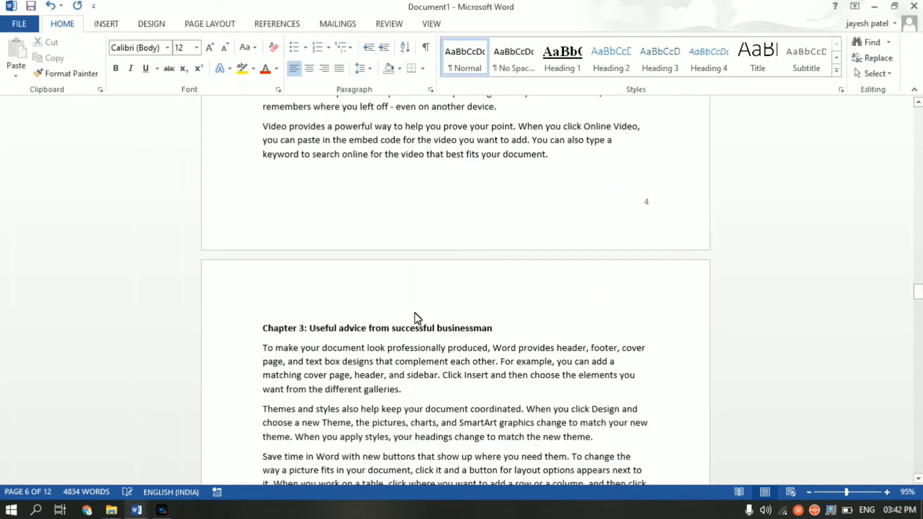
double_click(407, 325)
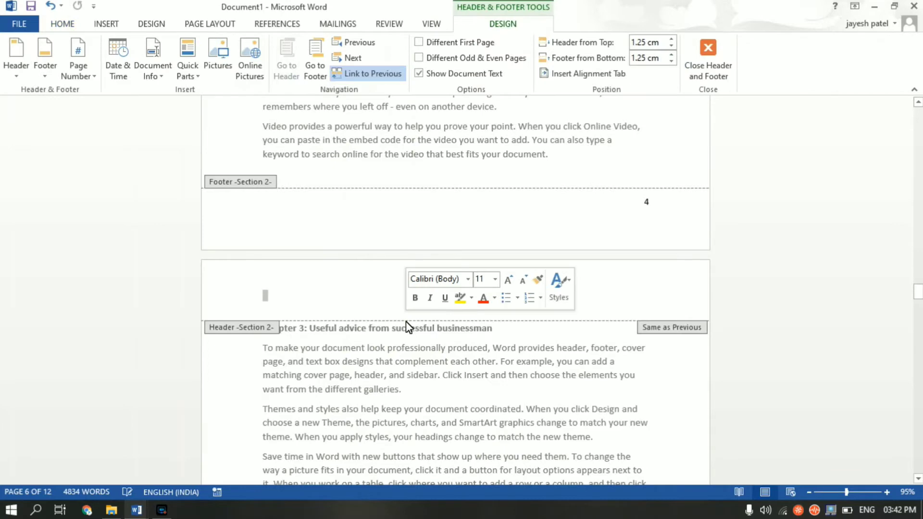
- Apply Heading 1 to the Chapter 3 line and the Appendix line
triple_click(395, 331)
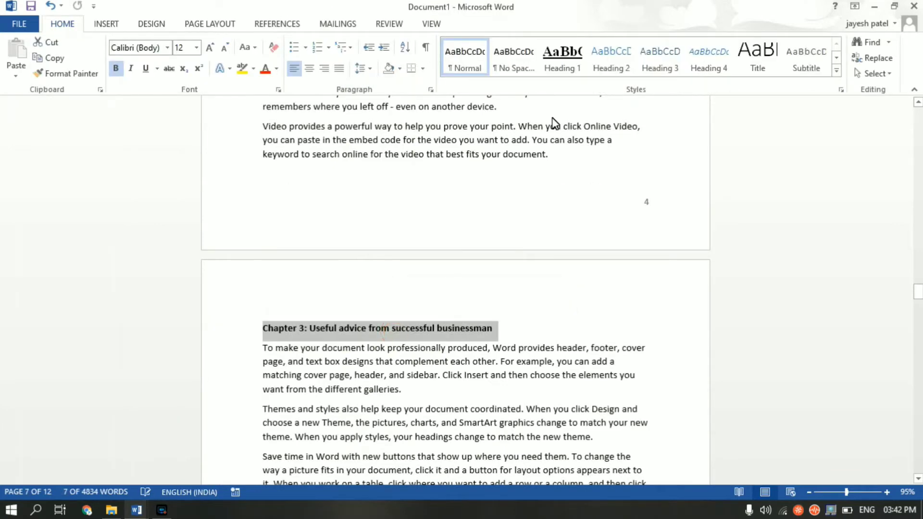
click(571, 72)
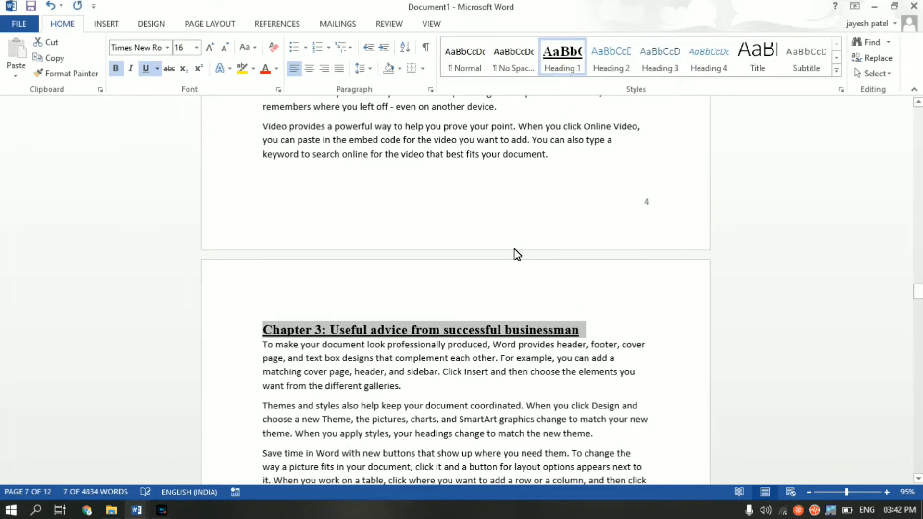
scroll(515, 249, down, 10)
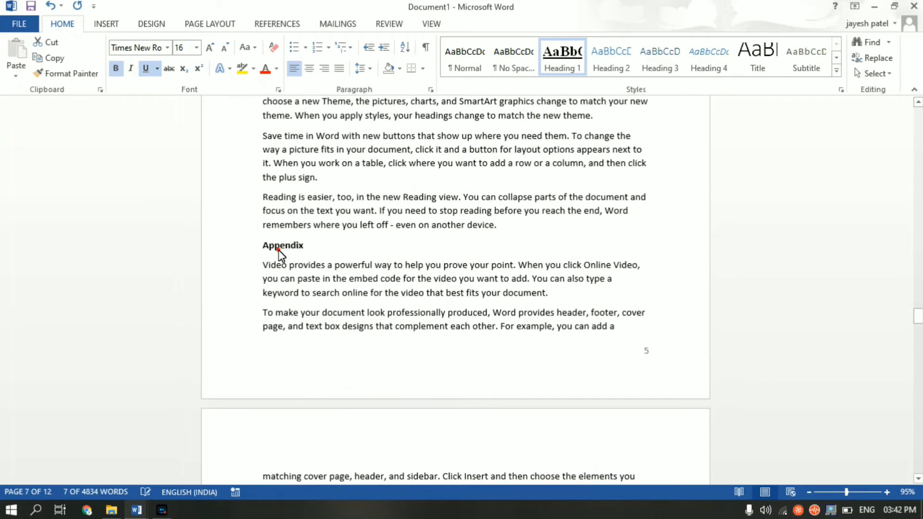
double_click(279, 248)
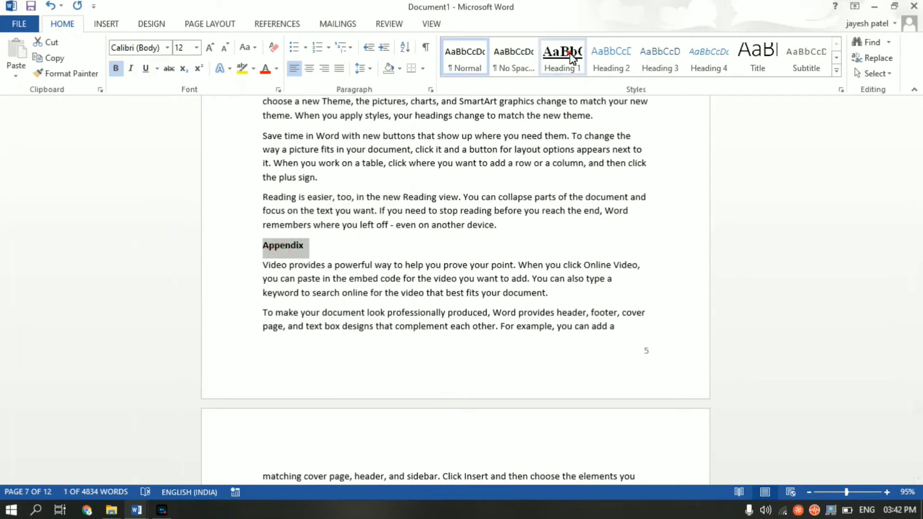
click(561, 67)
click(503, 179)
- Return to the Table of contents page and place the cursor below its title
scroll(503, 179, up, 20)
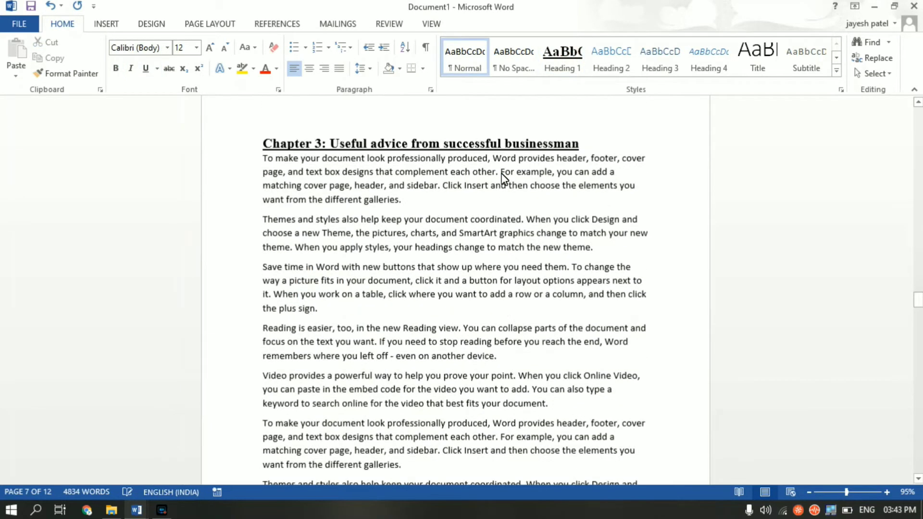
scroll(502, 180, up, 10)
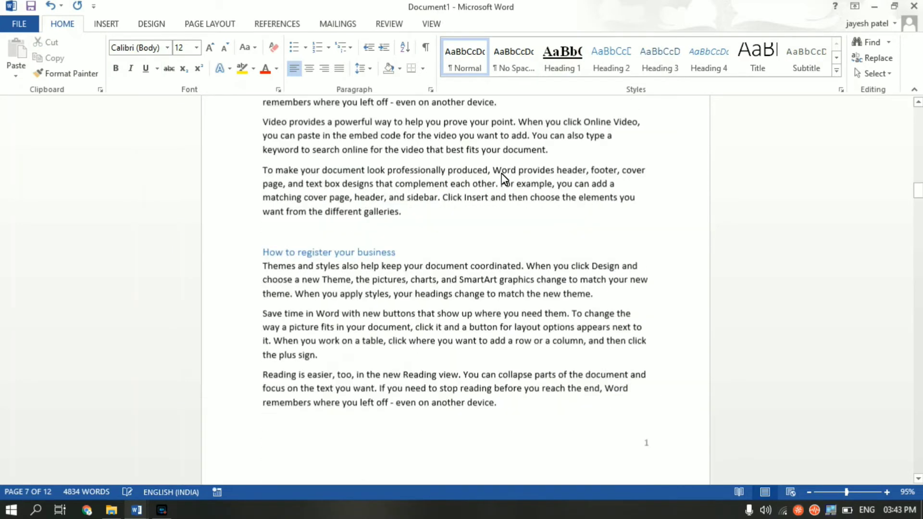
scroll(502, 180, down, 2)
click(331, 373)
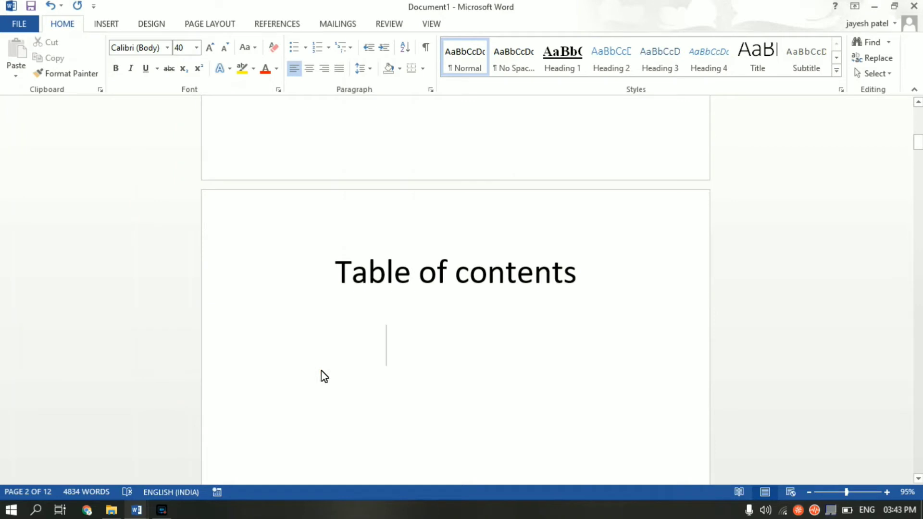
- Set the empty line at the left margin below the Table of contents title to 12 pt
click(267, 413)
click(187, 46)
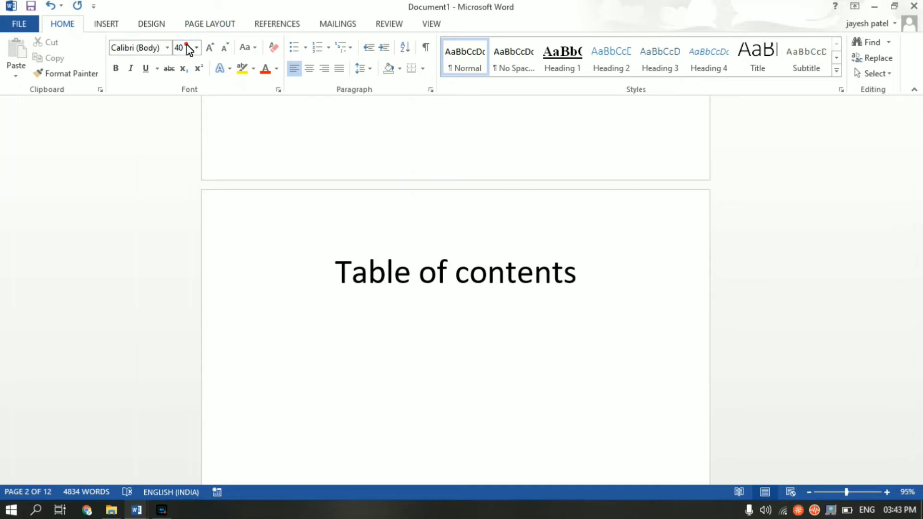
text(12)
key(Return)
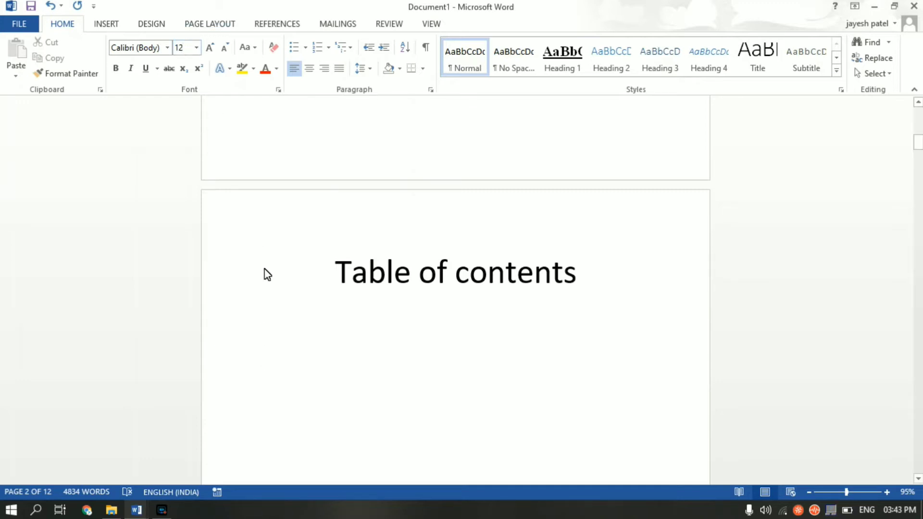
click(278, 25)
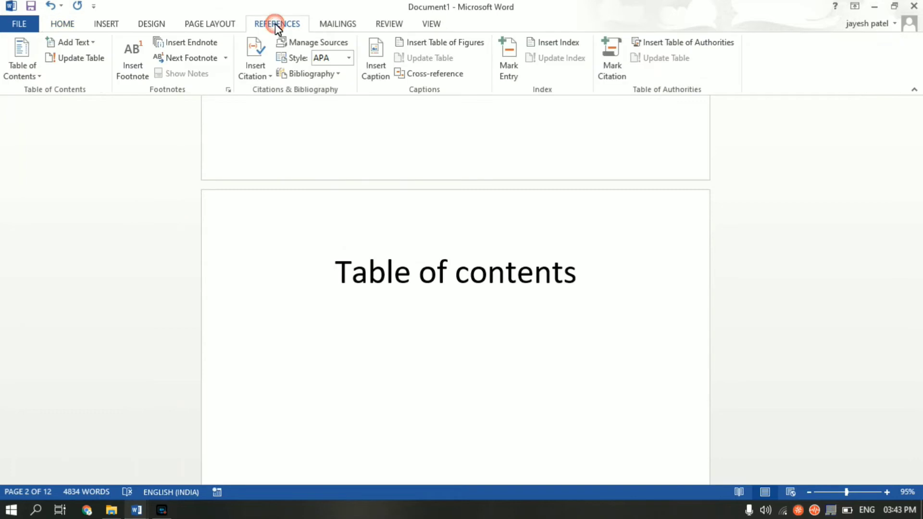
- Insert Automatic Table 1 as the table of contents below the title
click(33, 79)
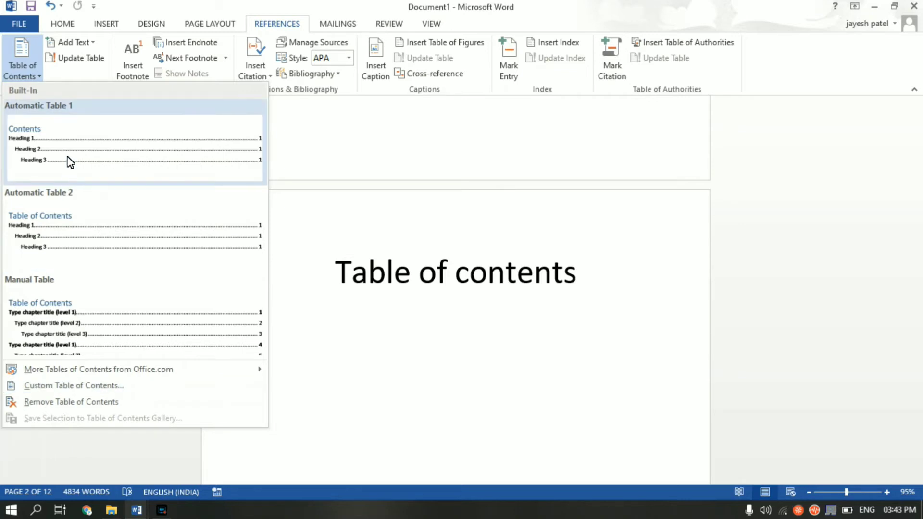
click(68, 160)
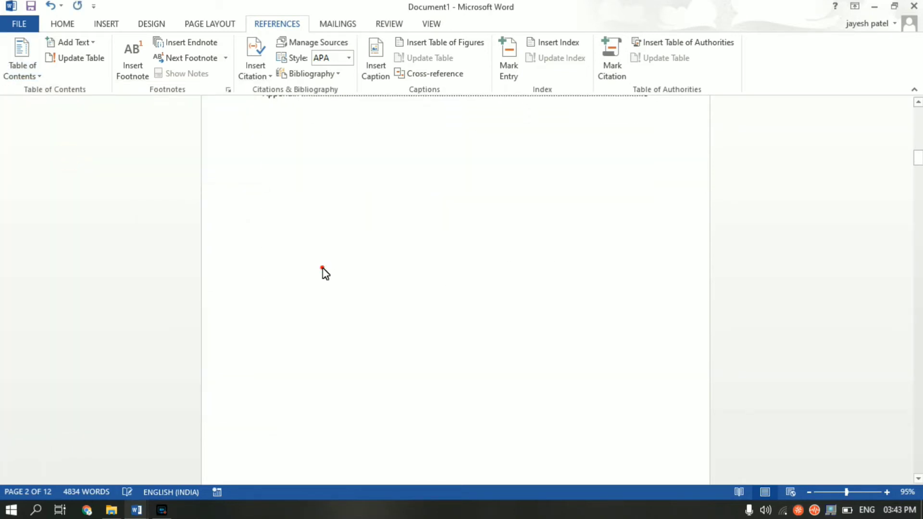
scroll(324, 270, up, 2)
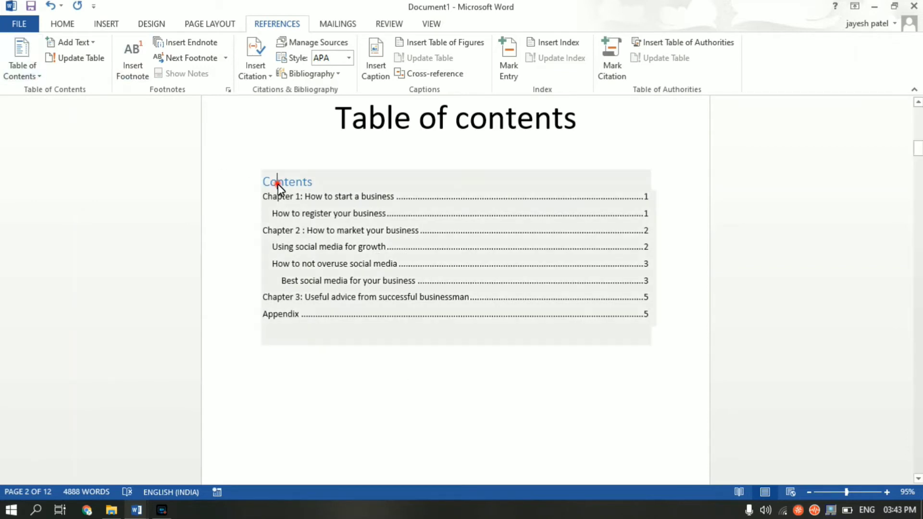
double_click(277, 183)
- Rebuild the custom table of contents with Show levels set to 2, replacing the old one
click(41, 70)
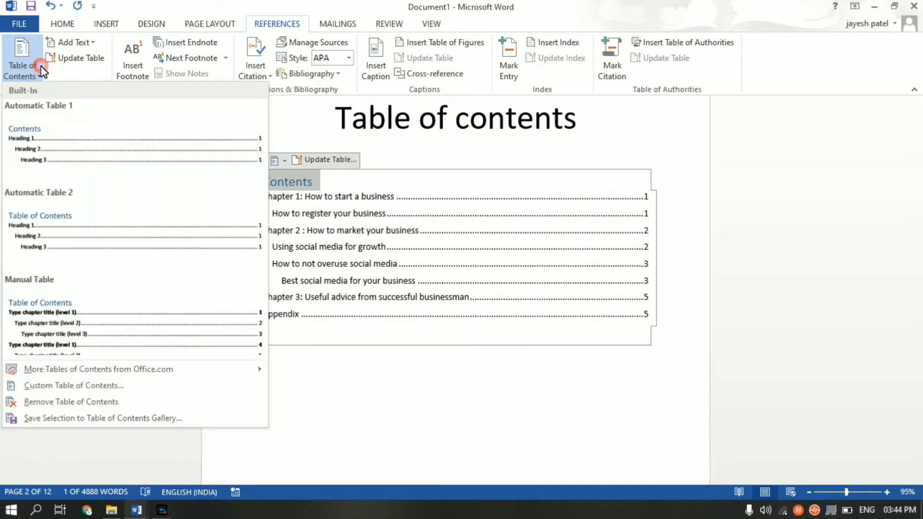
click(42, 387)
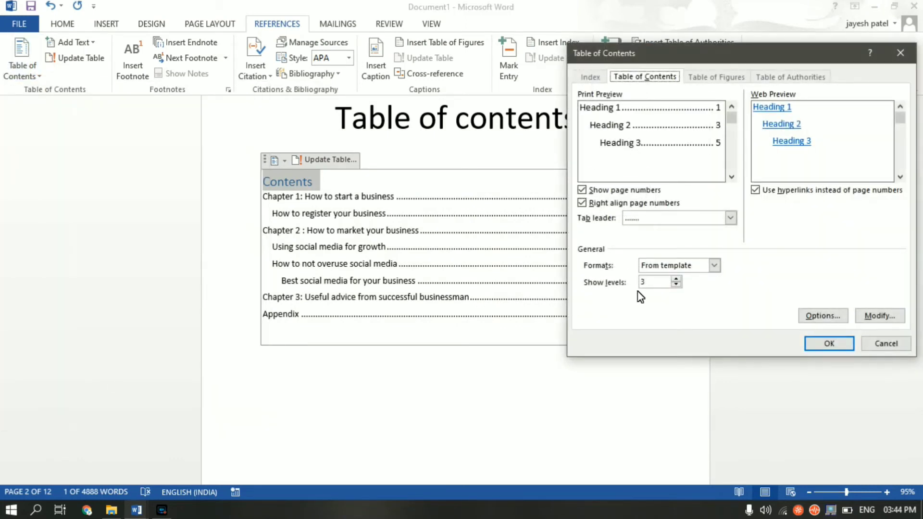
click(676, 284)
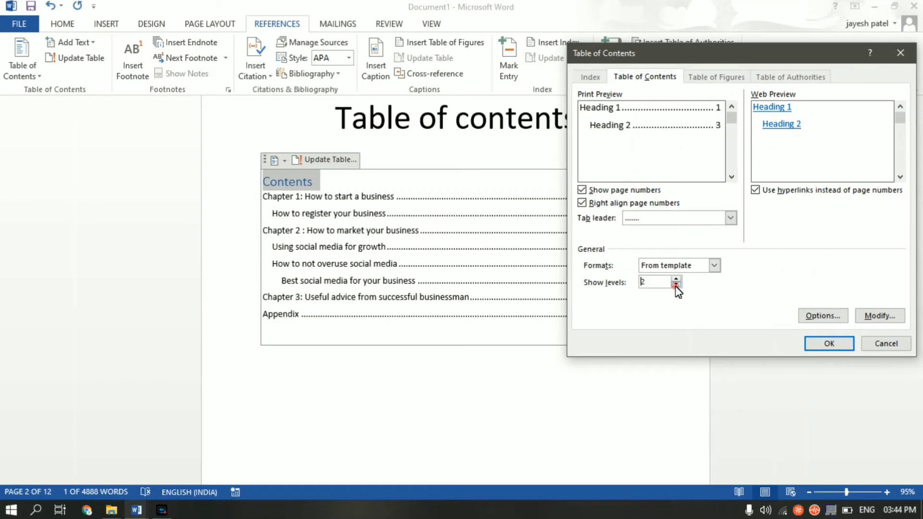
click(831, 344)
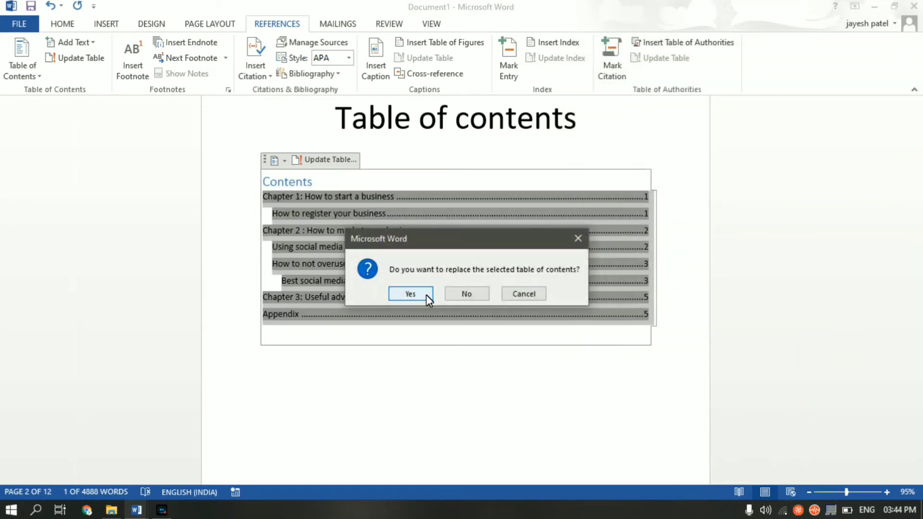
click(426, 295)
click(417, 342)
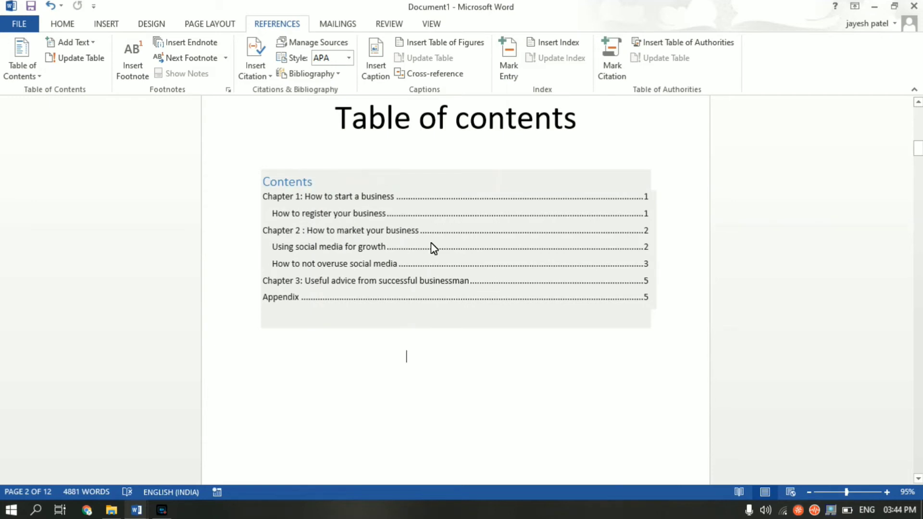
click(345, 230)
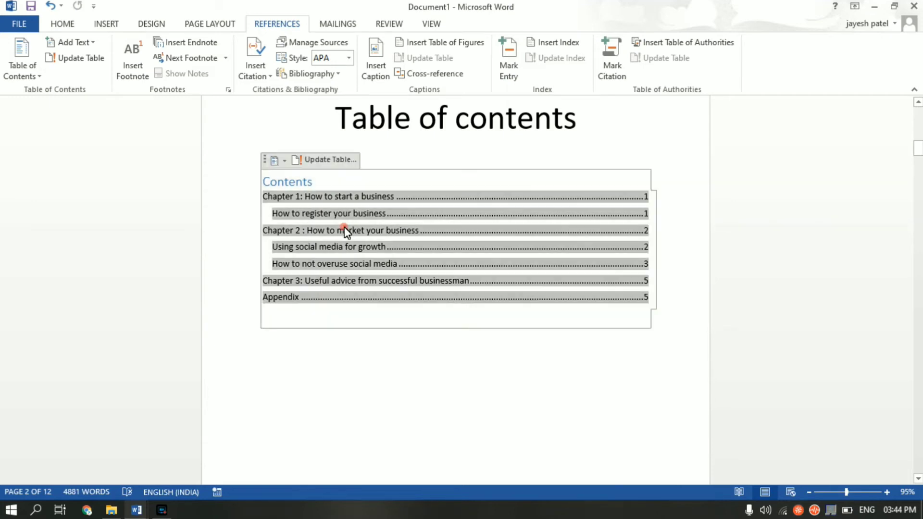
click(32, 79)
- Redefine the TOC 1 style as Times New Roman, 12 pt, bold
click(68, 385)
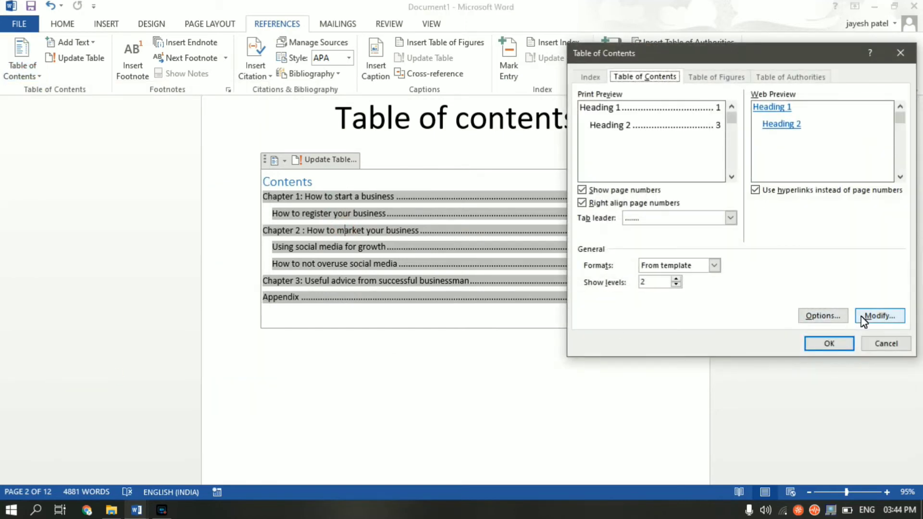
click(863, 320)
click(532, 290)
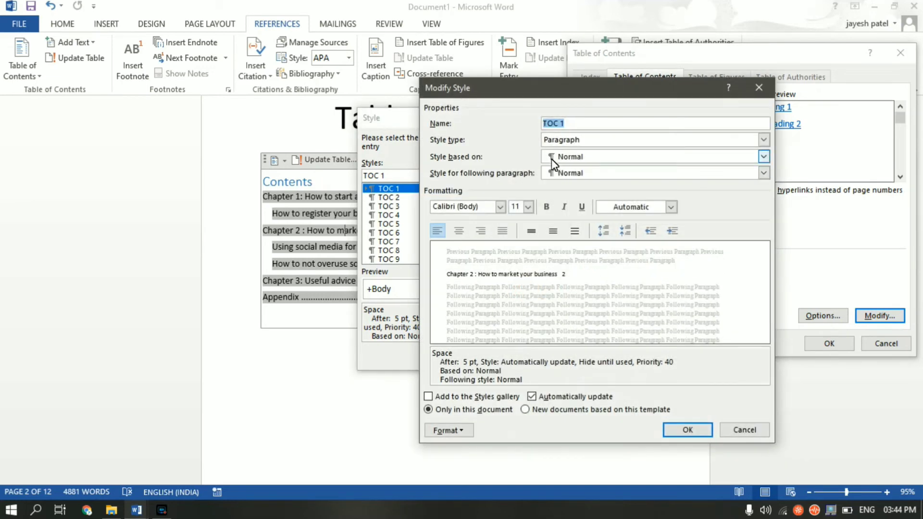
click(493, 207)
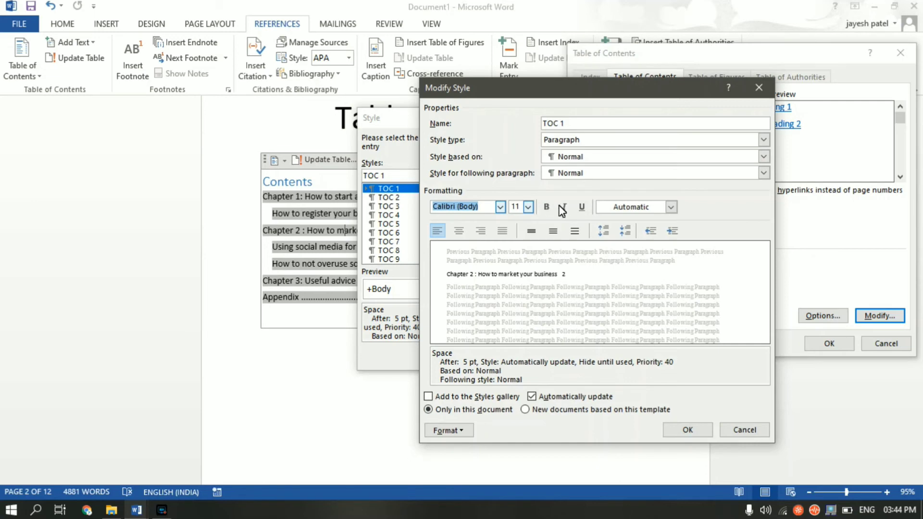
click(500, 206)
click(486, 254)
click(528, 207)
click(516, 256)
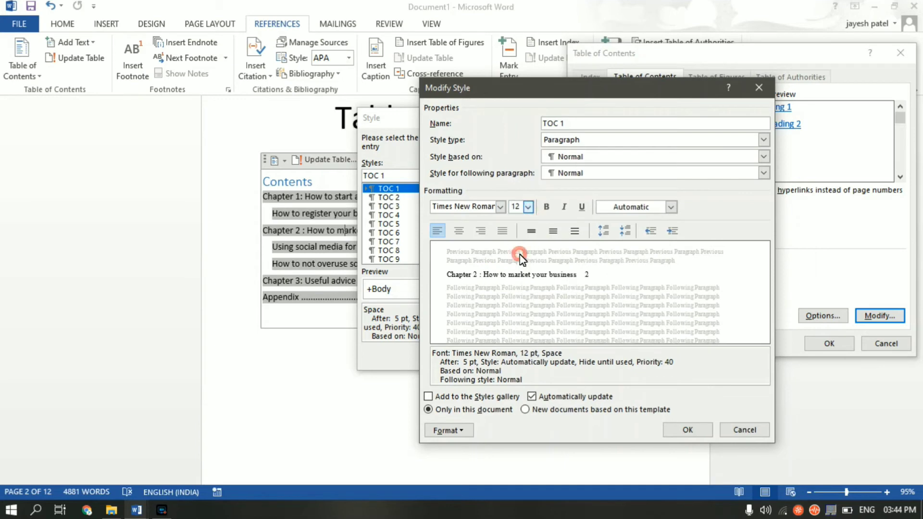
click(547, 208)
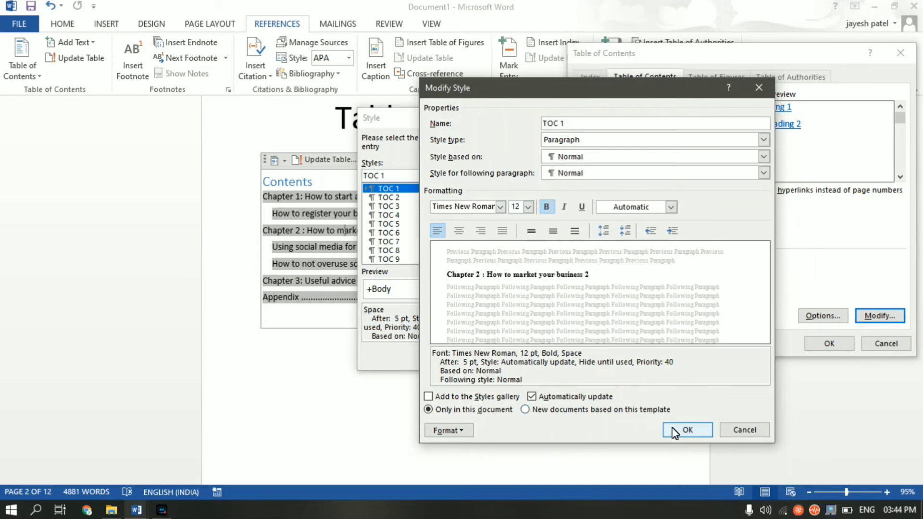
click(687, 430)
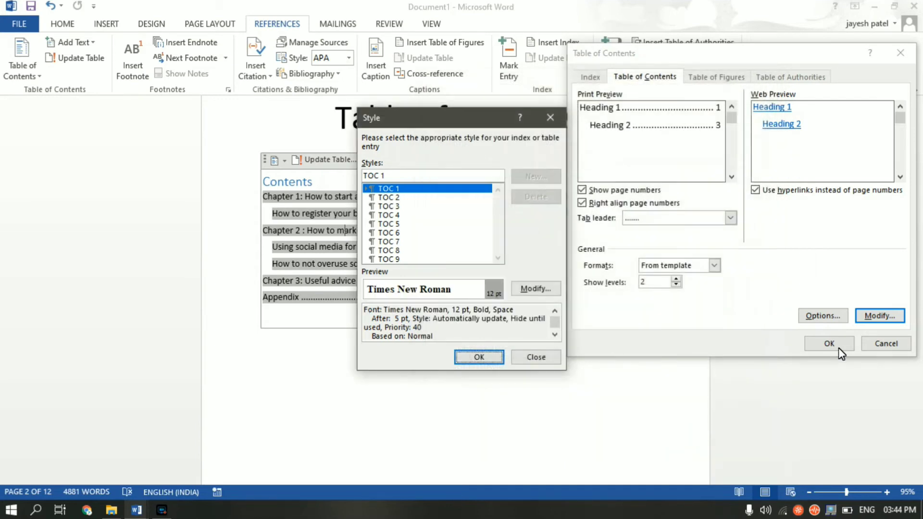
click(489, 357)
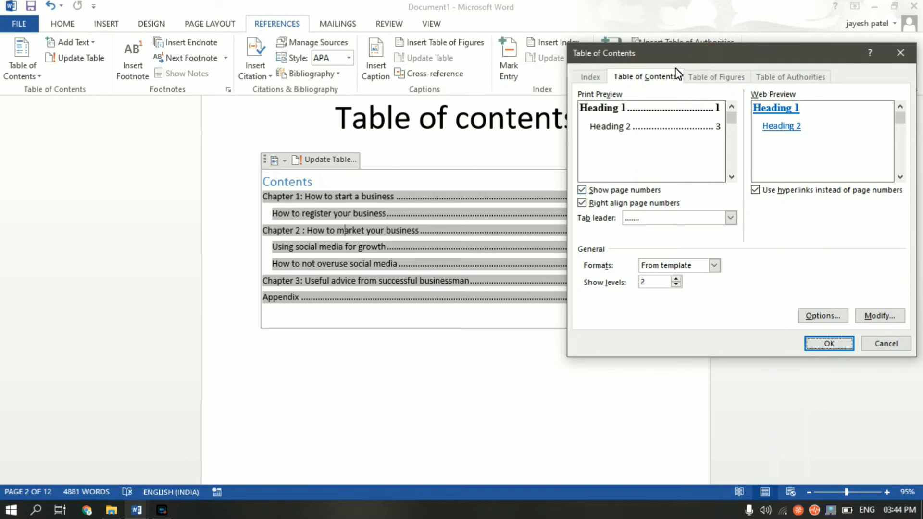
- In the Table of Contents dialog, keep page numbers shown and right-aligned
drag(680, 57, 249, 93)
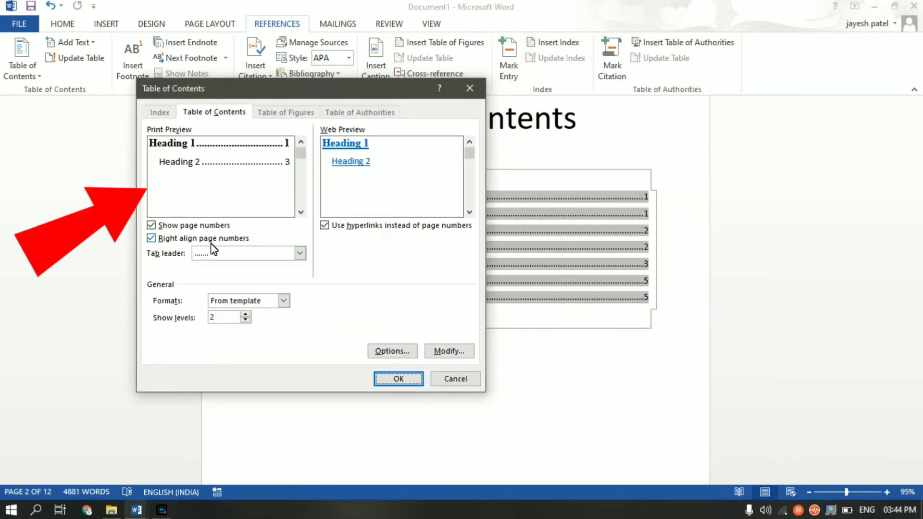
click(199, 226)
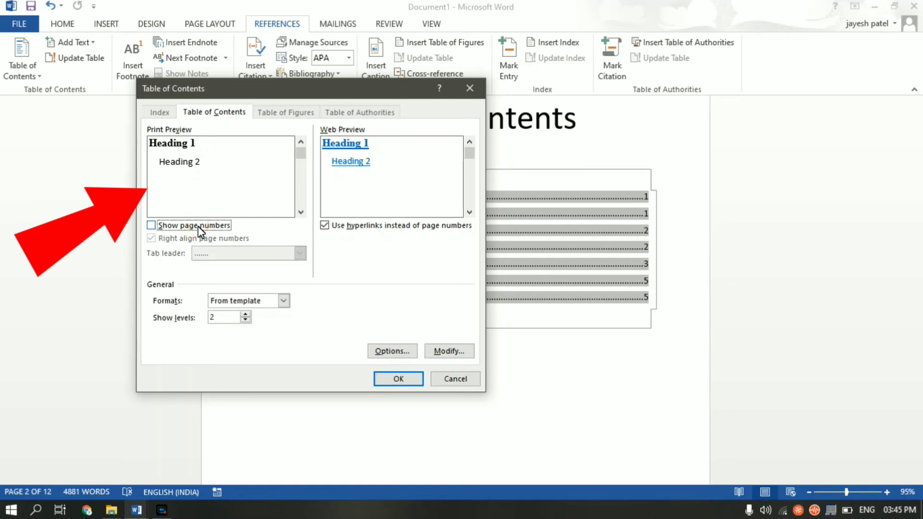
click(199, 227)
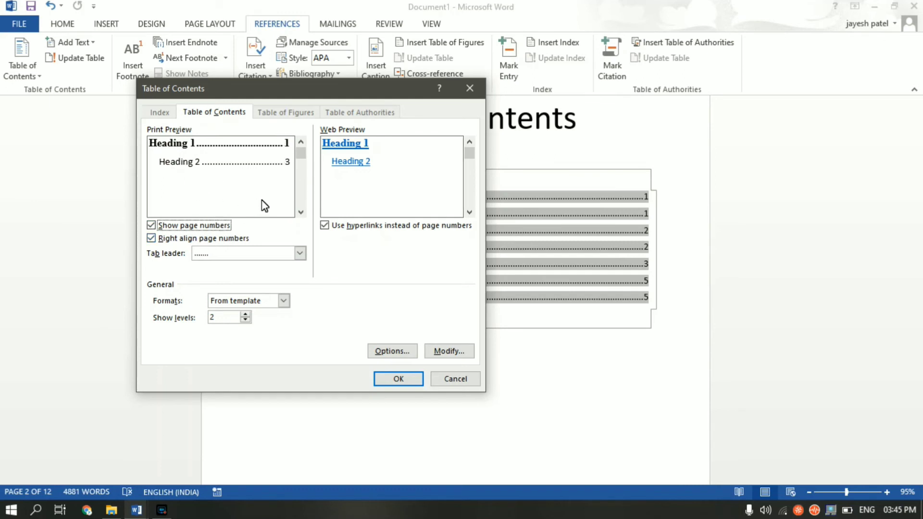
click(152, 239)
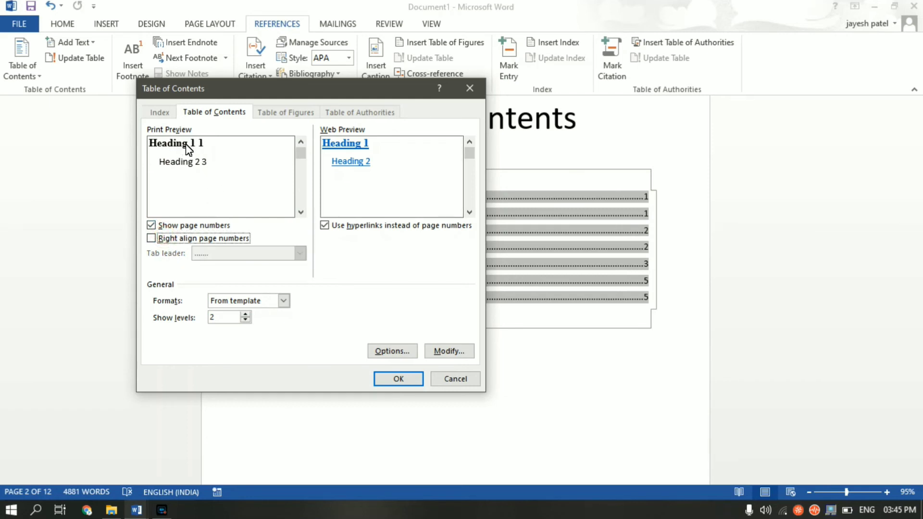
click(159, 242)
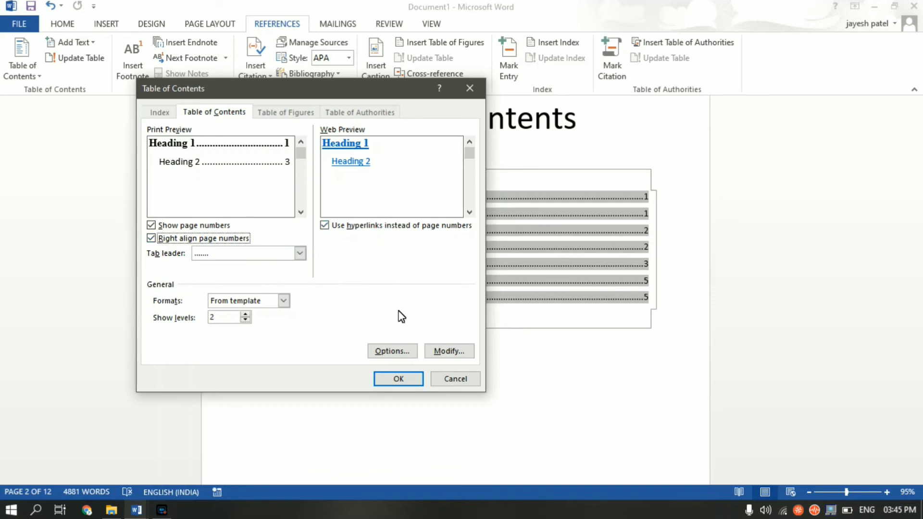
- Apply the settings and confirm replacing the existing table of contents
click(399, 379)
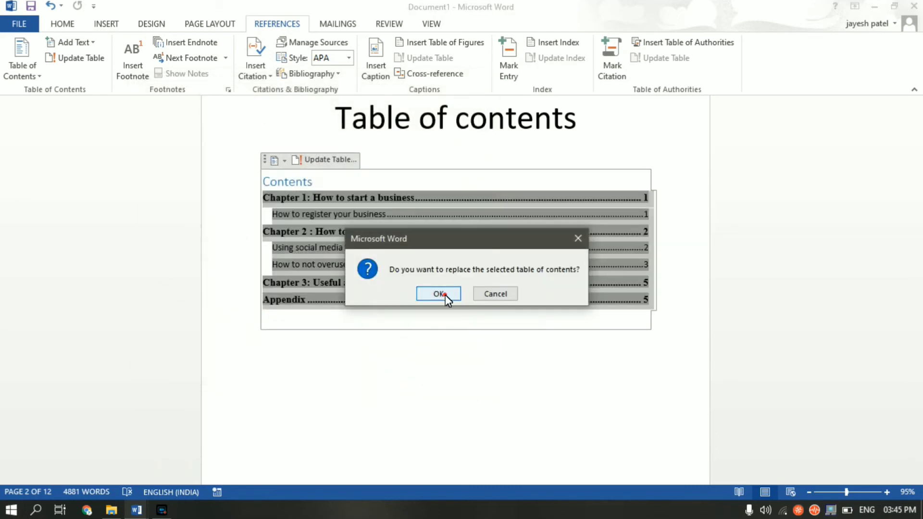
click(438, 294)
click(452, 353)
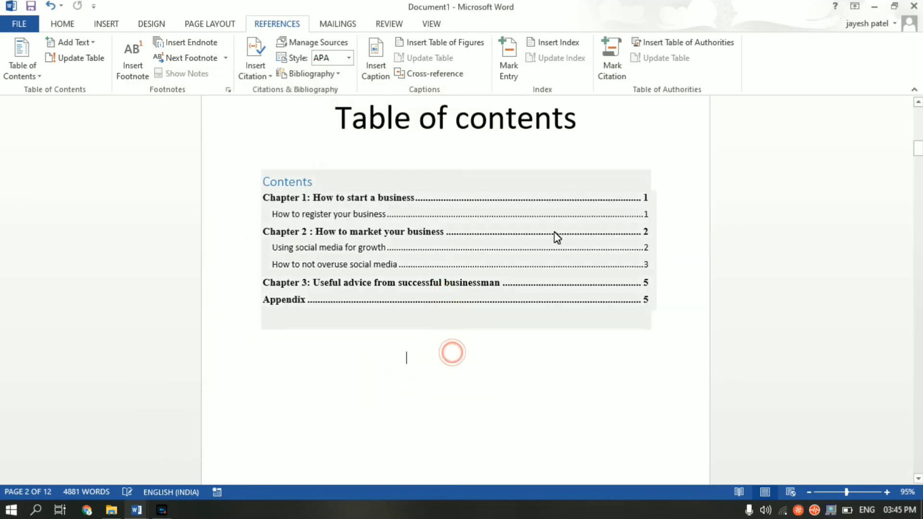
click(534, 410)
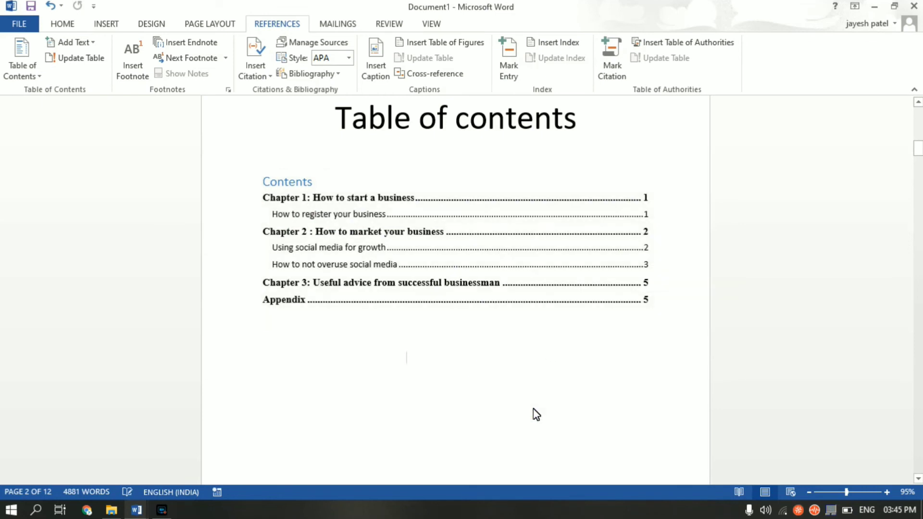
- Insert 'New' before 'business' in the Chapter 1 heading, then return to the table of contents
scroll(510, 404, down, 10)
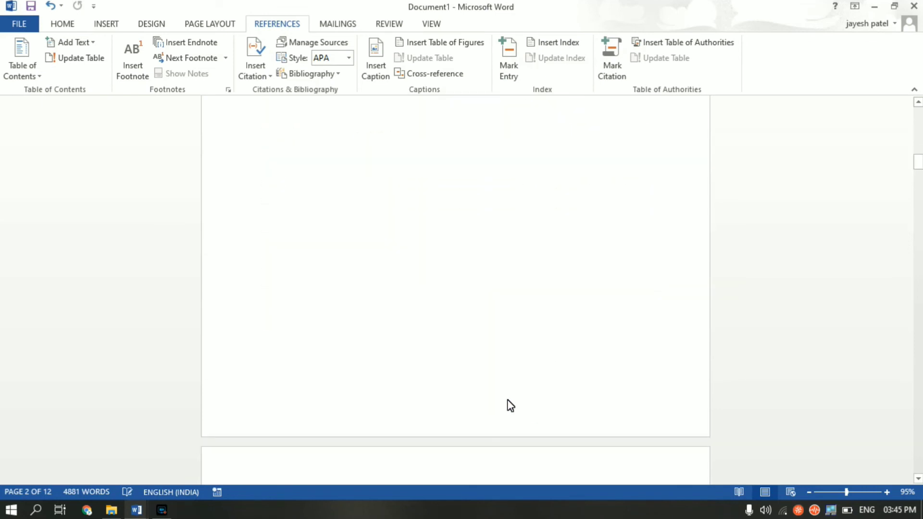
scroll(507, 400, down, 1)
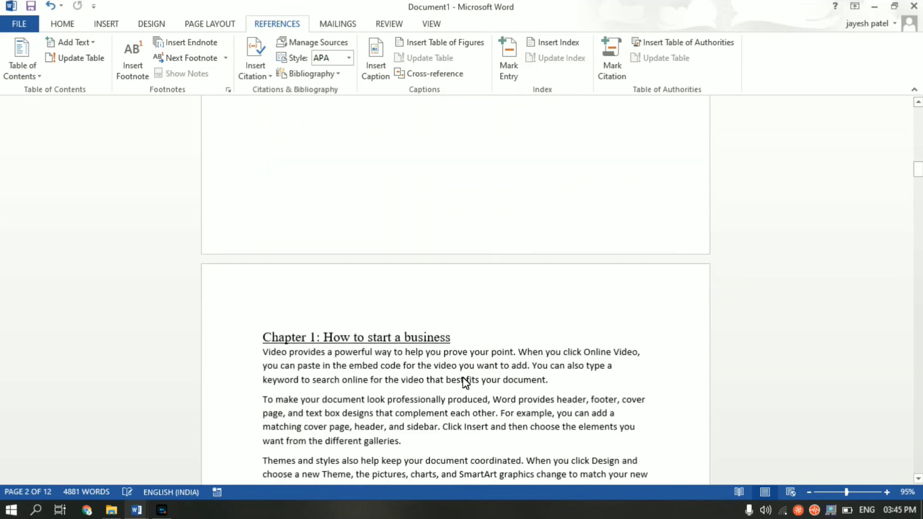
click(402, 340)
text(New)
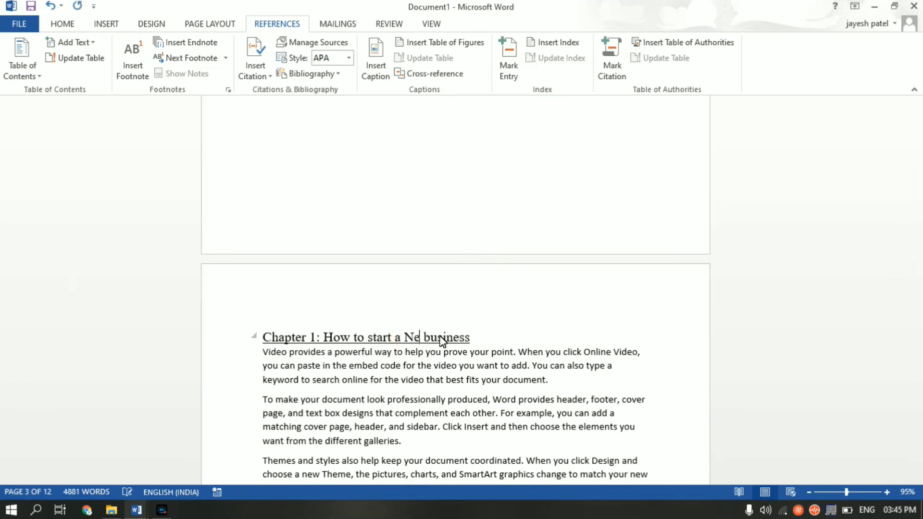
click(495, 351)
scroll(495, 353, up, 6)
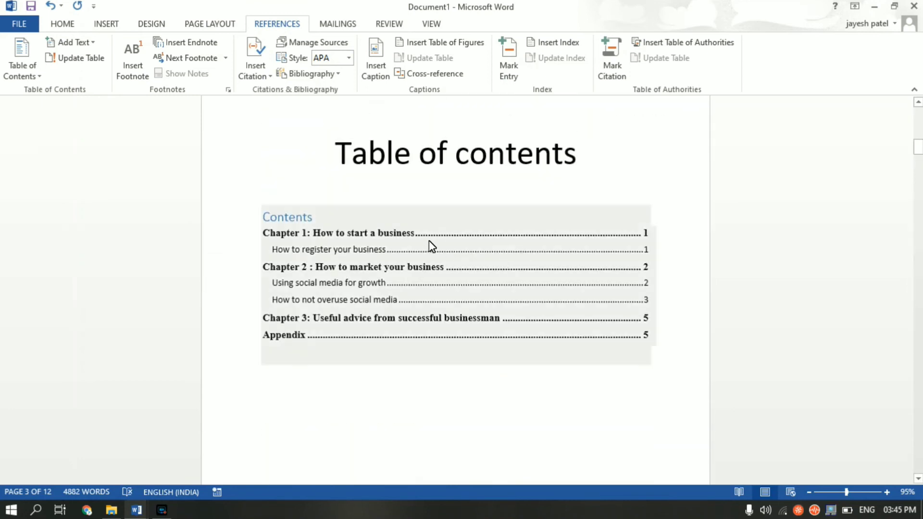
click(439, 252)
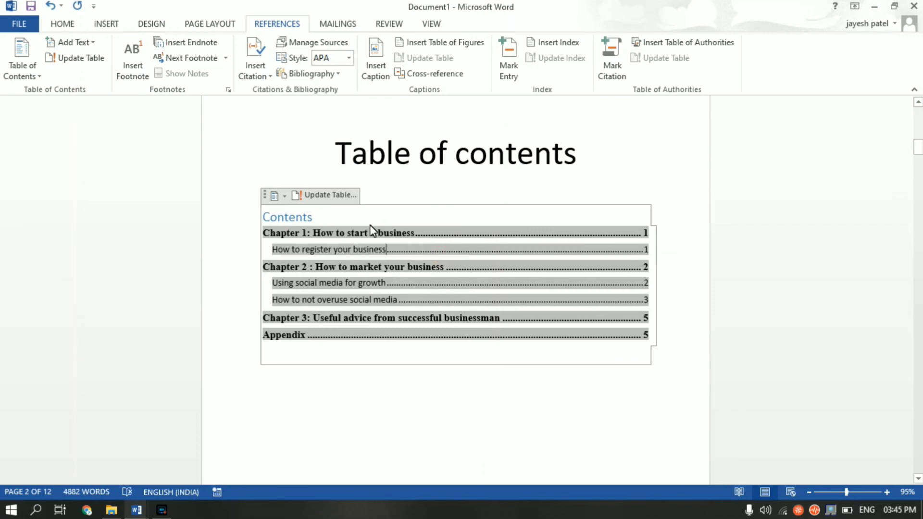
- Update the entire table so it lists 'Chapter 1: How to start a New business' on page 1
click(344, 195)
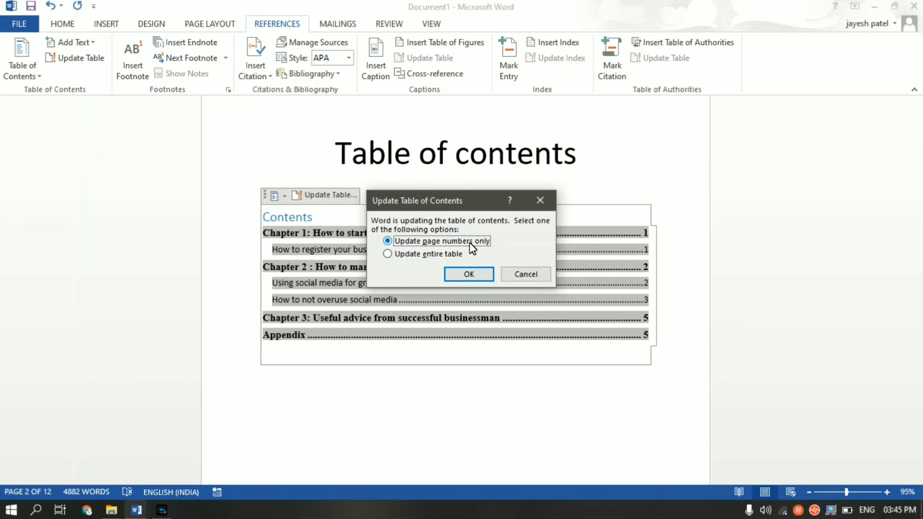
click(424, 256)
click(471, 274)
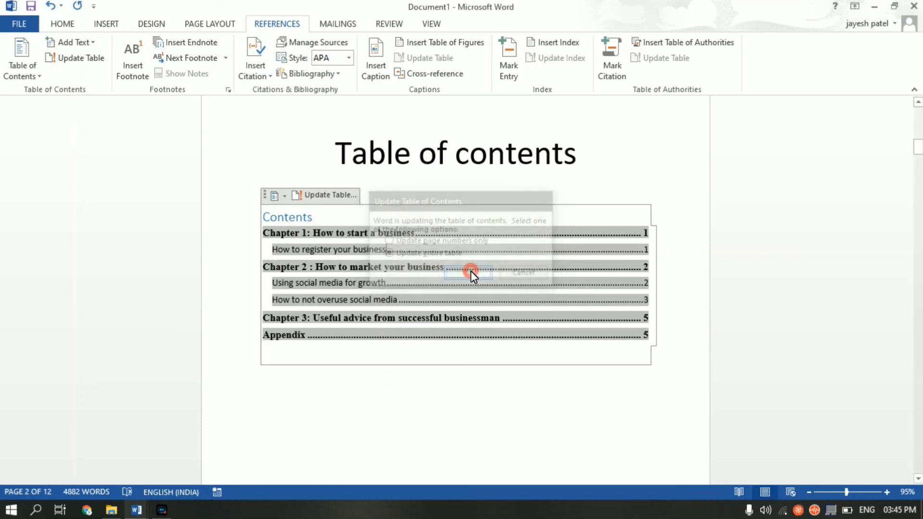
click(484, 394)
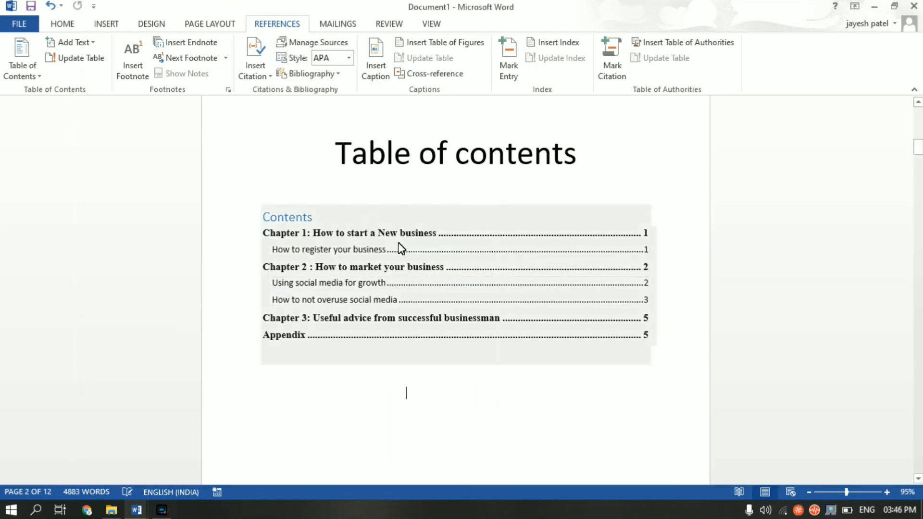
click(489, 440)
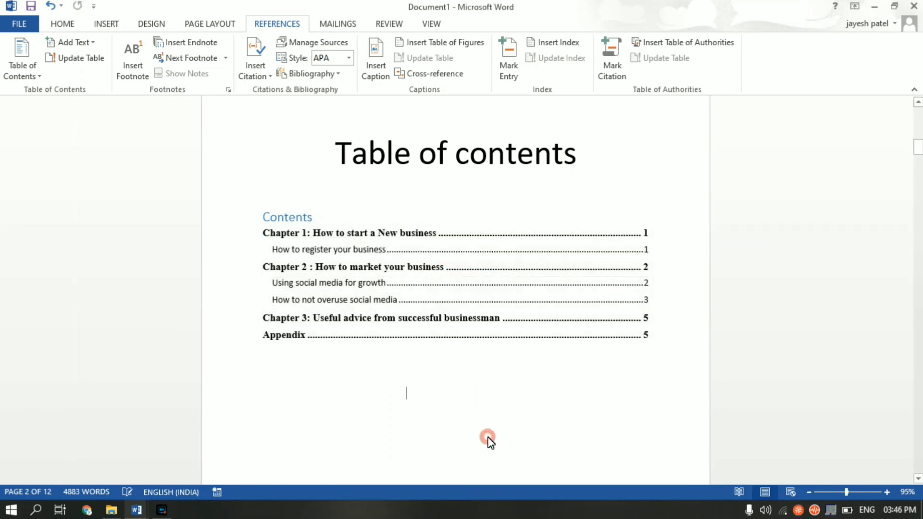
scroll(488, 440, down, 6)
scroll(490, 443, down, 10)
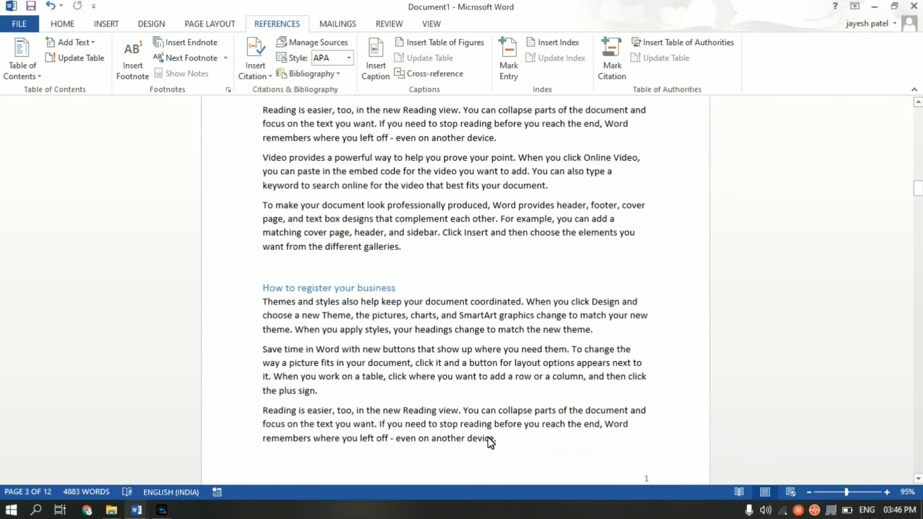
scroll(490, 443, up, 12)
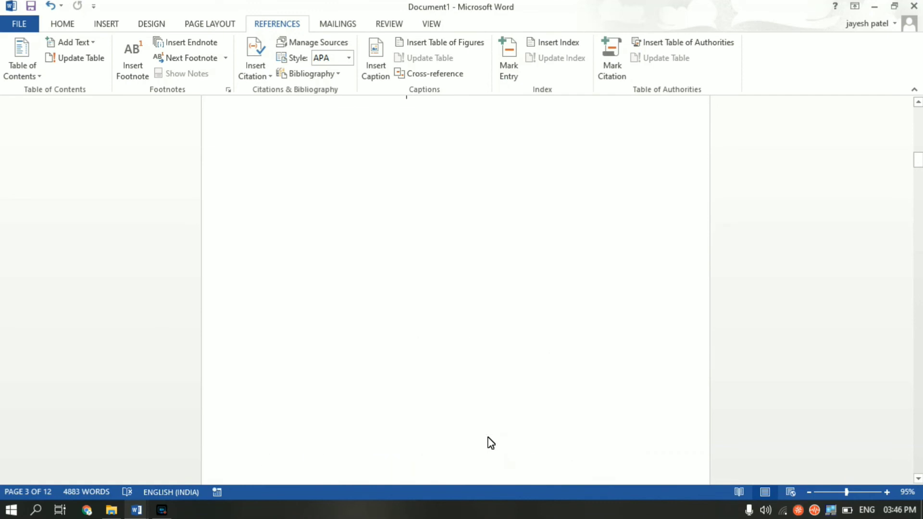
scroll(491, 443, up, 5)
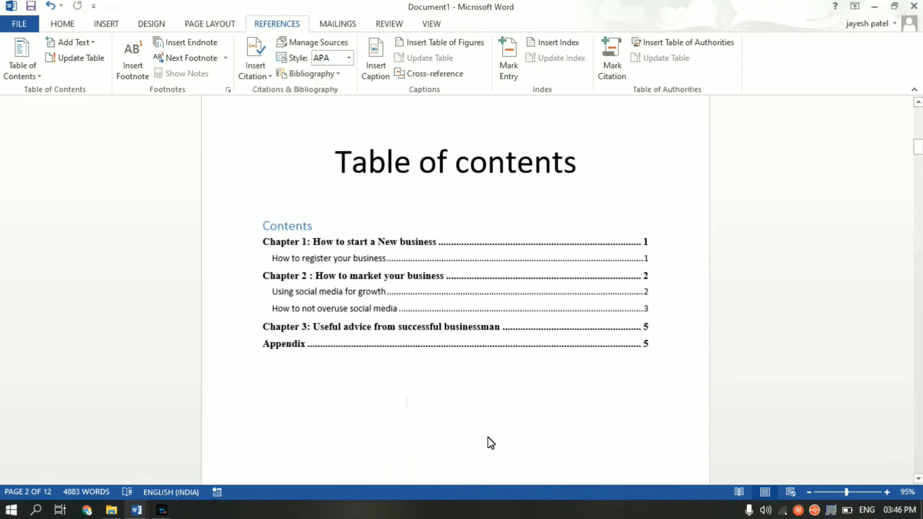